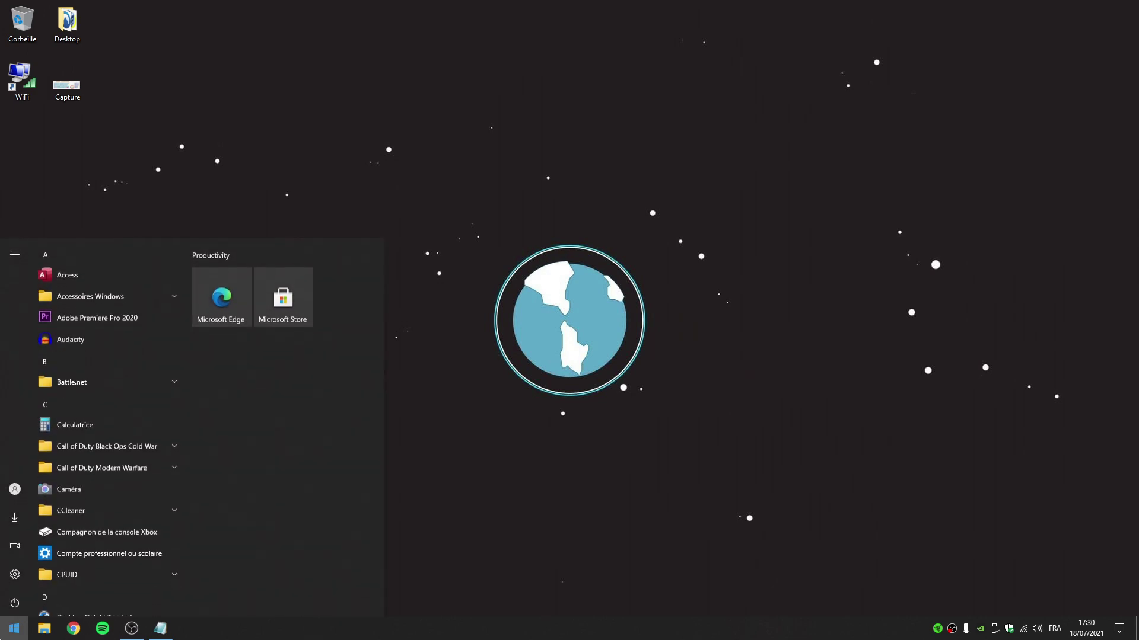
Step: Open the additional mouse options dialog from the Windows mouse settings, close Settings and place the dialog clear on the desktop
left_click(14, 578)
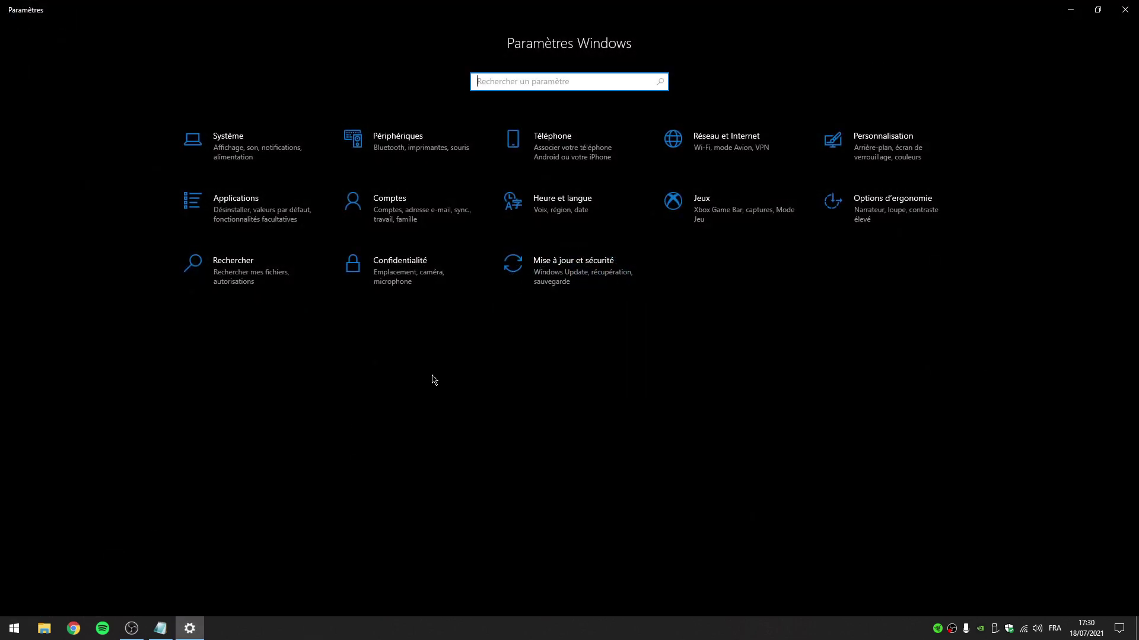
left_click(405, 158)
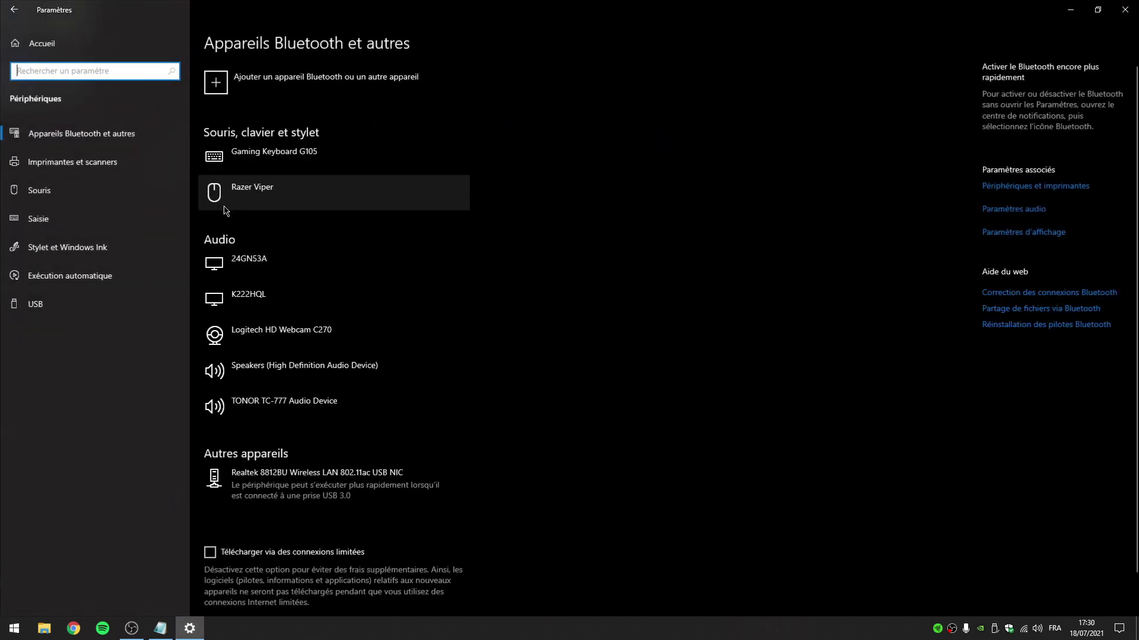
left_click(67, 193)
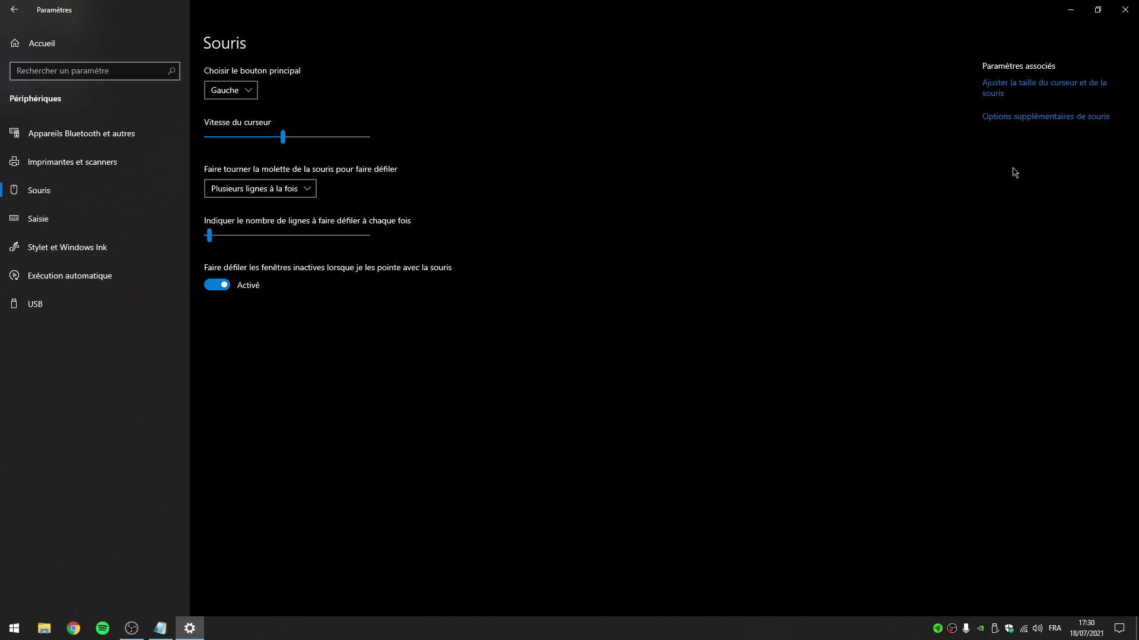
left_click(1008, 119)
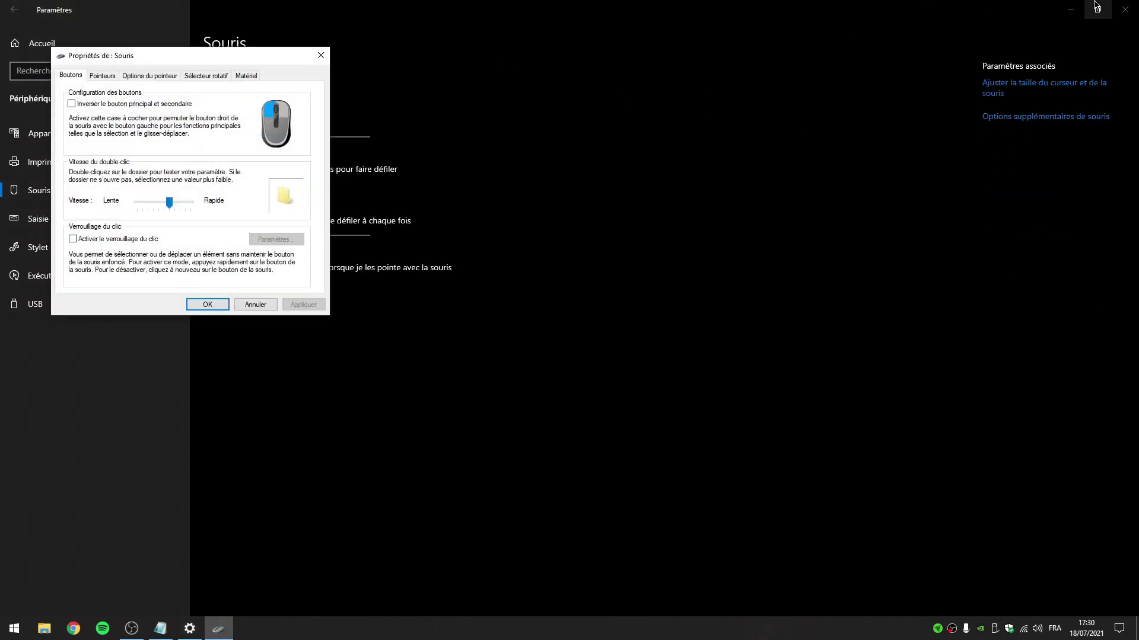
left_click(1124, 9)
left_click_drag(203, 61, 714, 79)
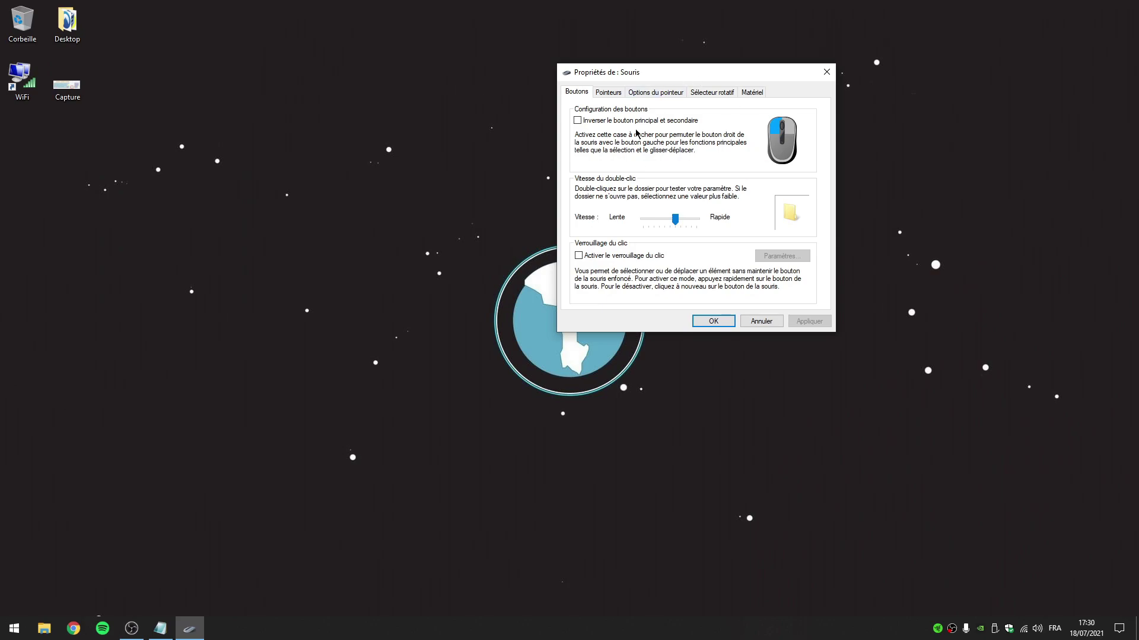
Step: Turn off "Améliorer la précision du pointeur" in the mouse's pointer options
left_click(652, 93)
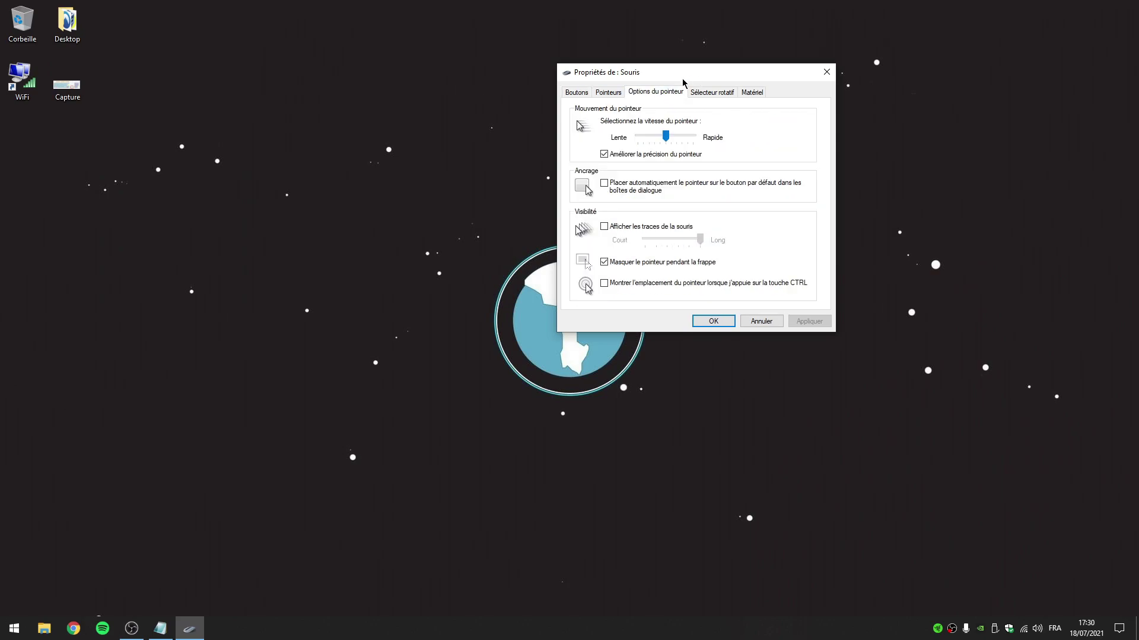
left_click_drag(685, 75, 689, 92)
left_click(669, 154)
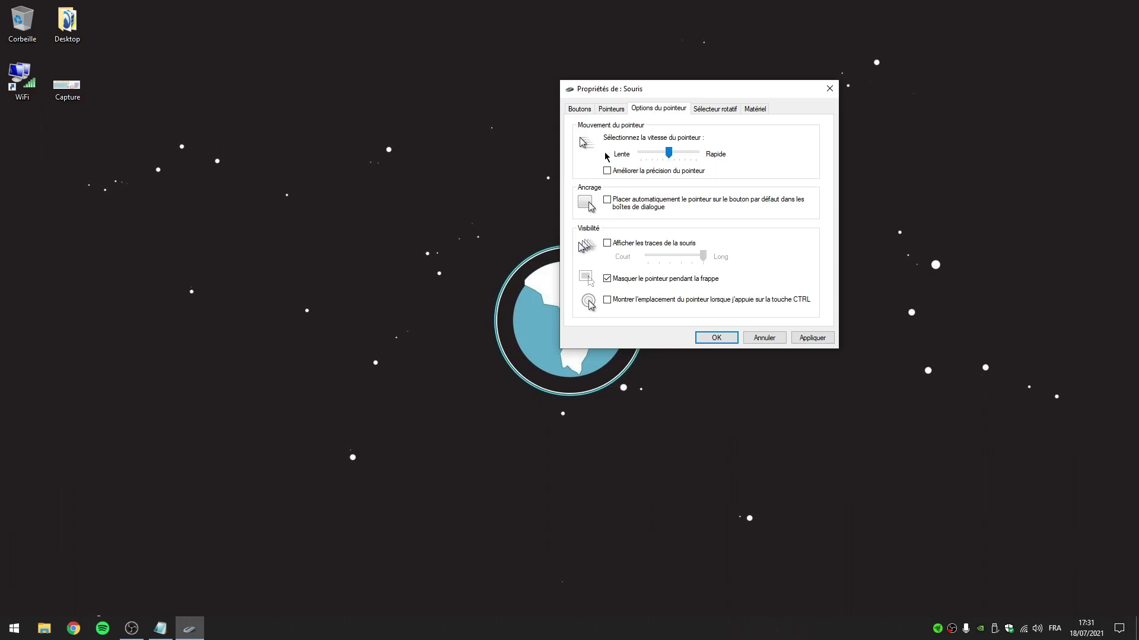
Step: View the Capture keyboard image on the desktop to see the circled keys, and close it
double_click(67, 86)
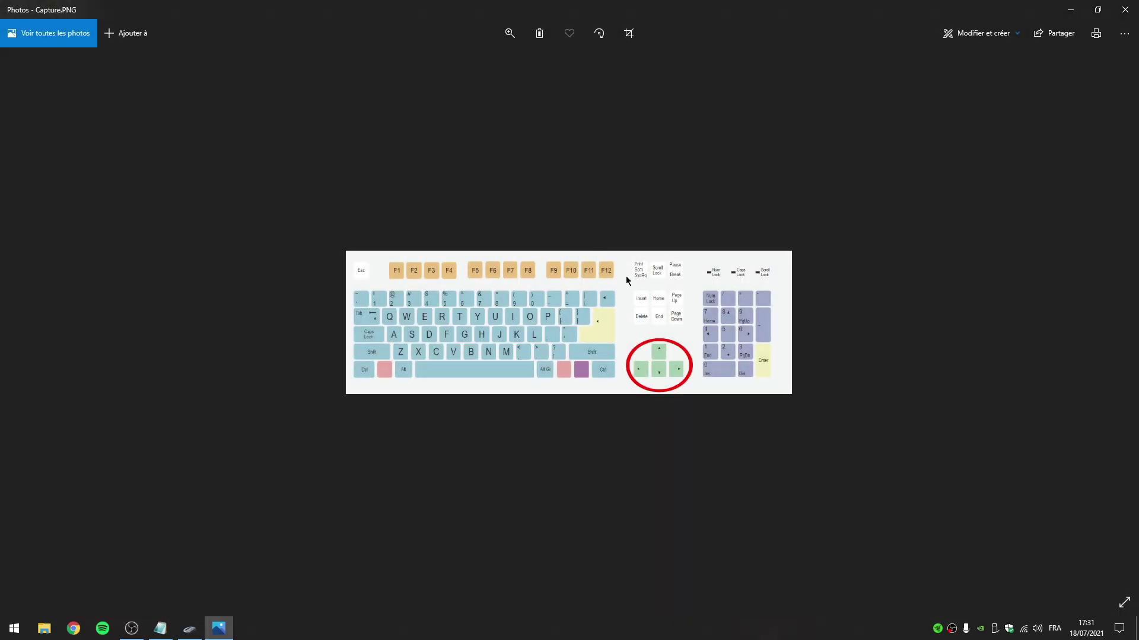
left_click(1125, 10)
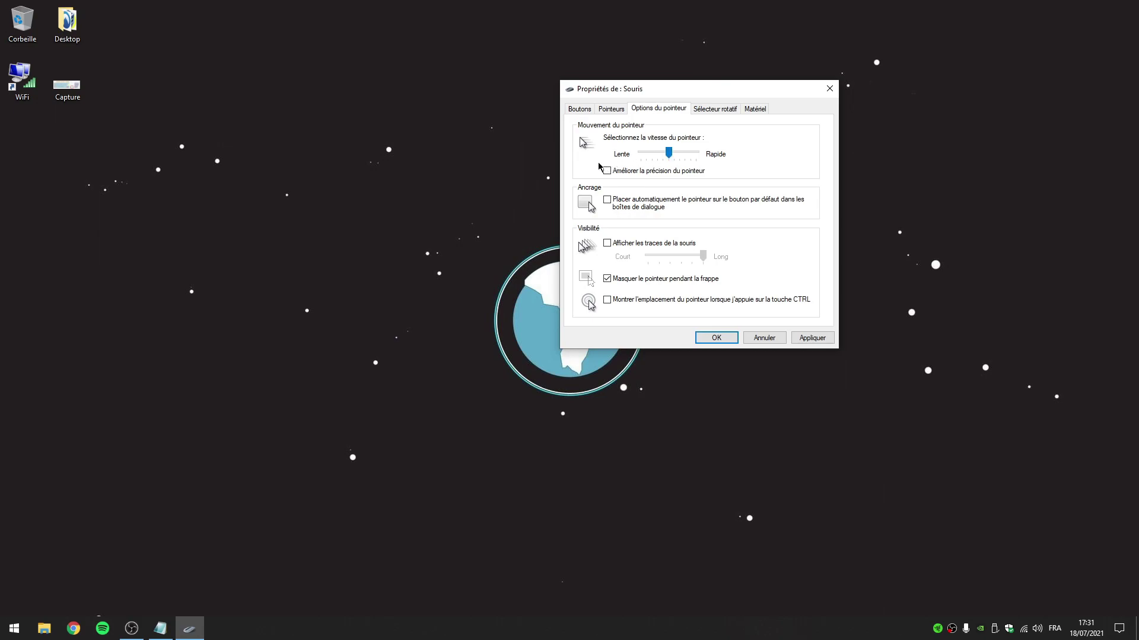
Step: Set the pointer speed to the exact middle notch by stepping down to the slowest and back up, and apply the mouse properties
key("Left")
key("Left")
key("Left")
key("Left")
key("Left")
key("Left")
key("Left")
key("Left")
key("Left")
key("Right")
key("Right")
key("Right")
key("Right")
key("Right")
left_click(816, 337)
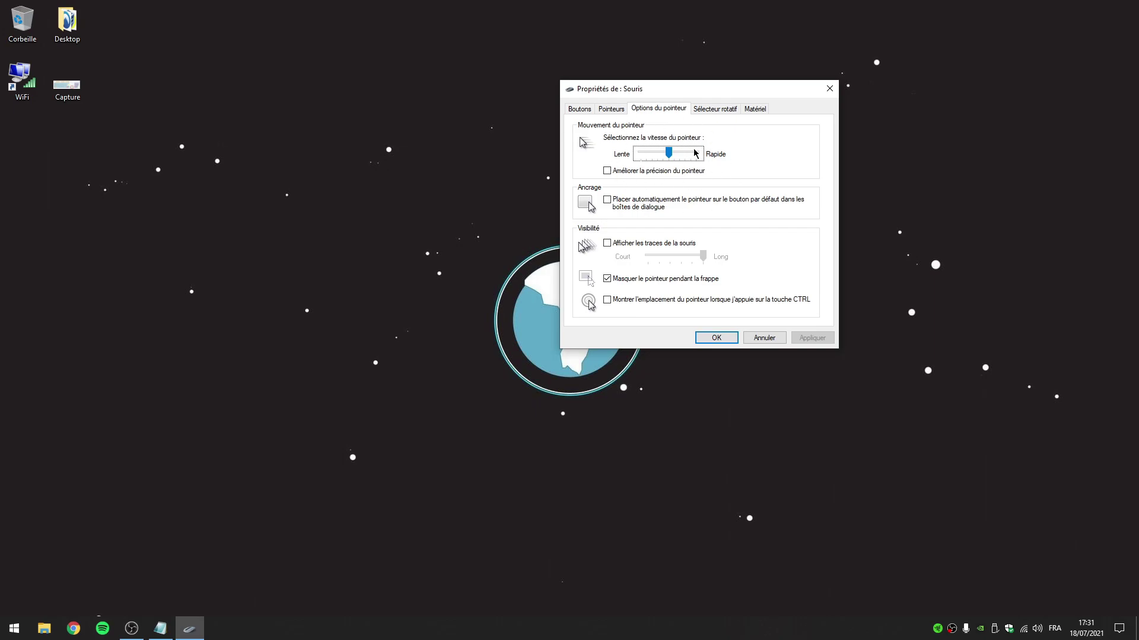
left_click(716, 338)
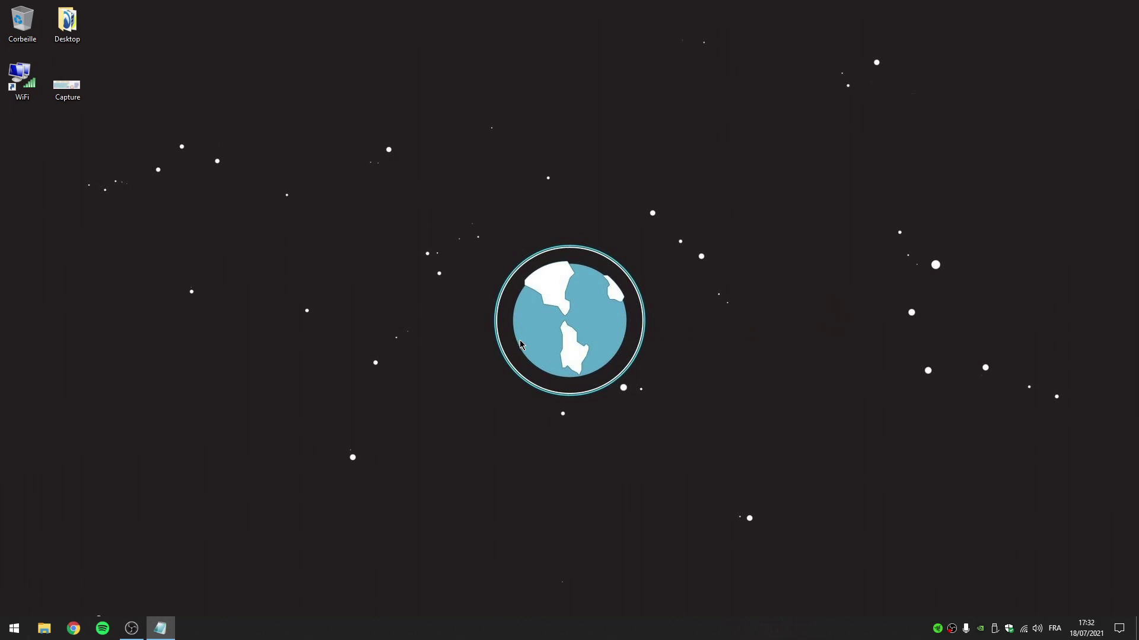
Step: Make sure Mode Jeu is switched on in the Windows gaming settings, toggling it off and back on, and close Settings
left_click(13, 632)
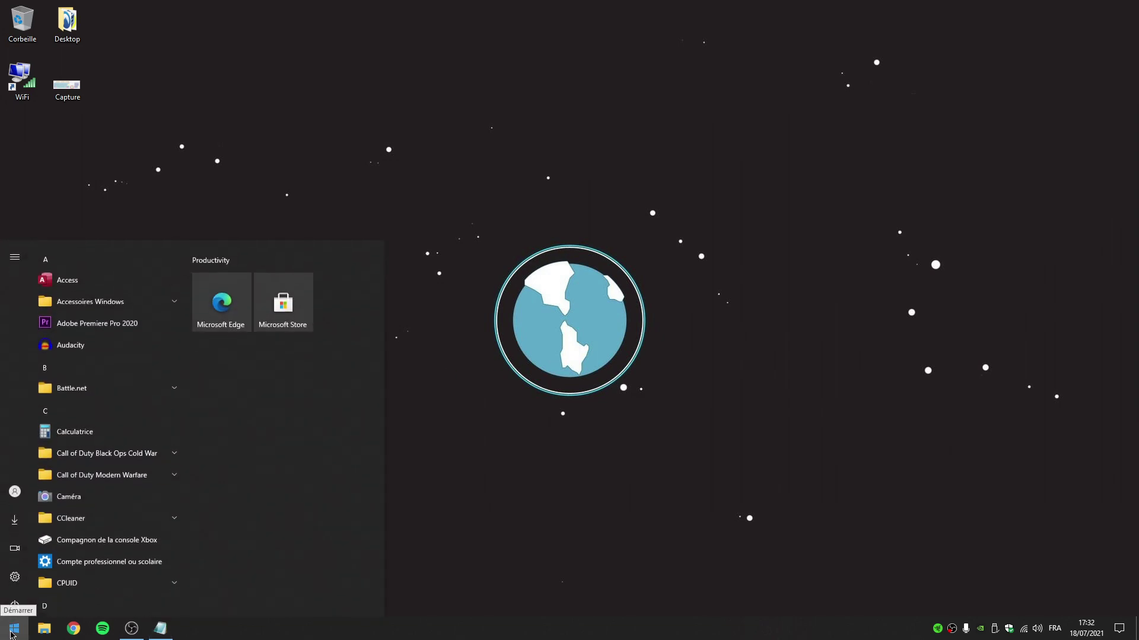
left_click(14, 576)
left_click(725, 196)
left_click(46, 199)
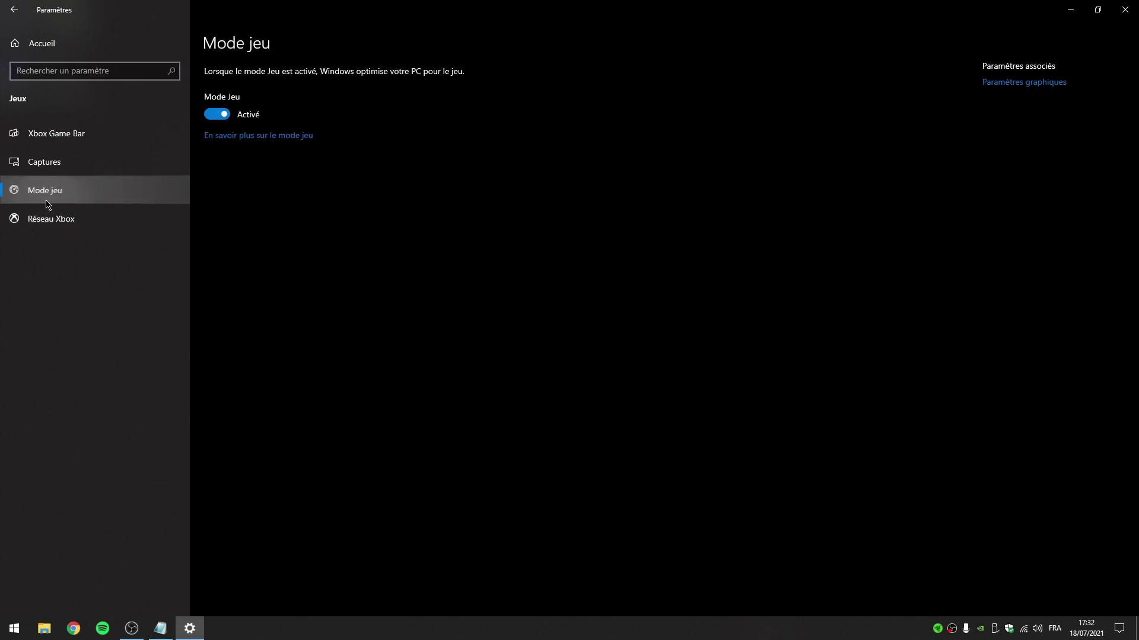
left_click(216, 116)
left_click(218, 115)
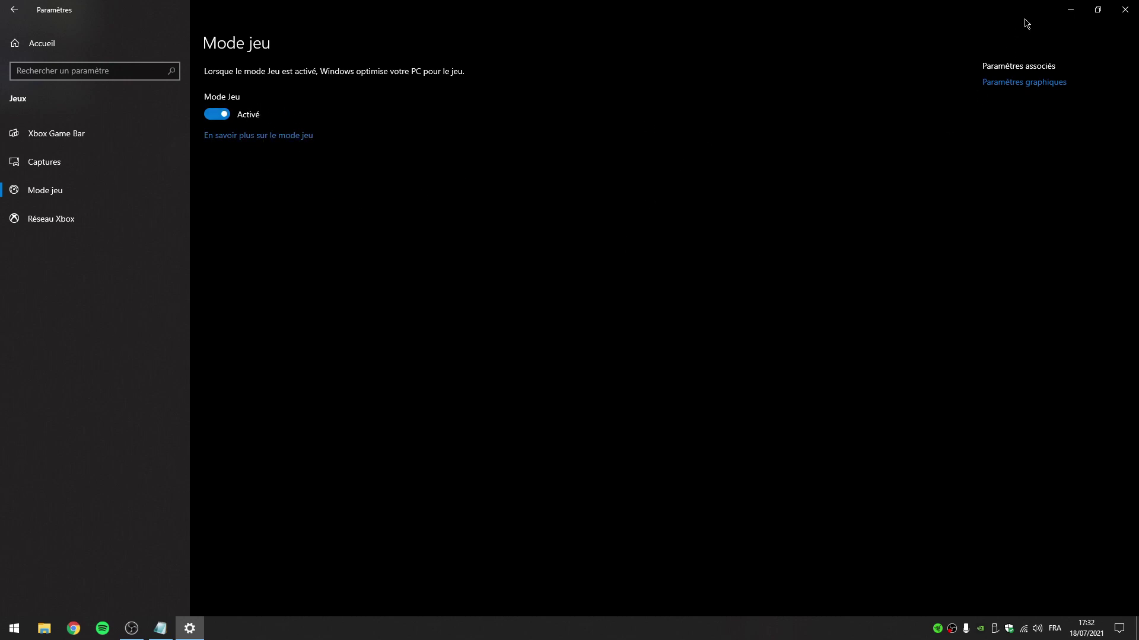
left_click(1124, 10)
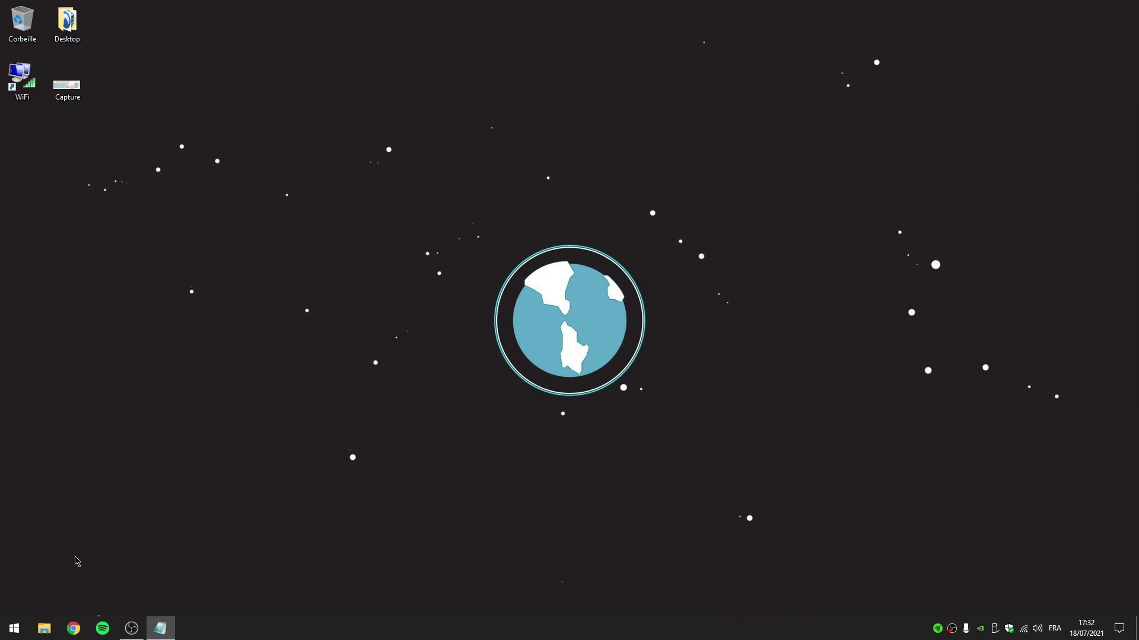
Step: Search for "registre" and run the Éditeur du Registre as administrator
left_click(13, 632)
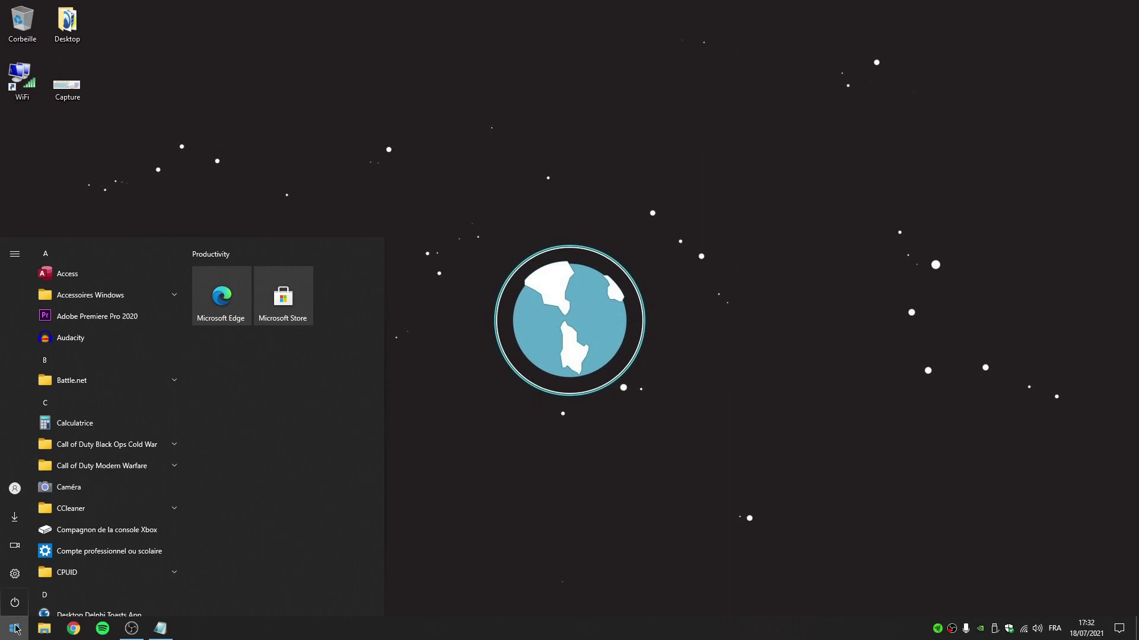
type("regi")
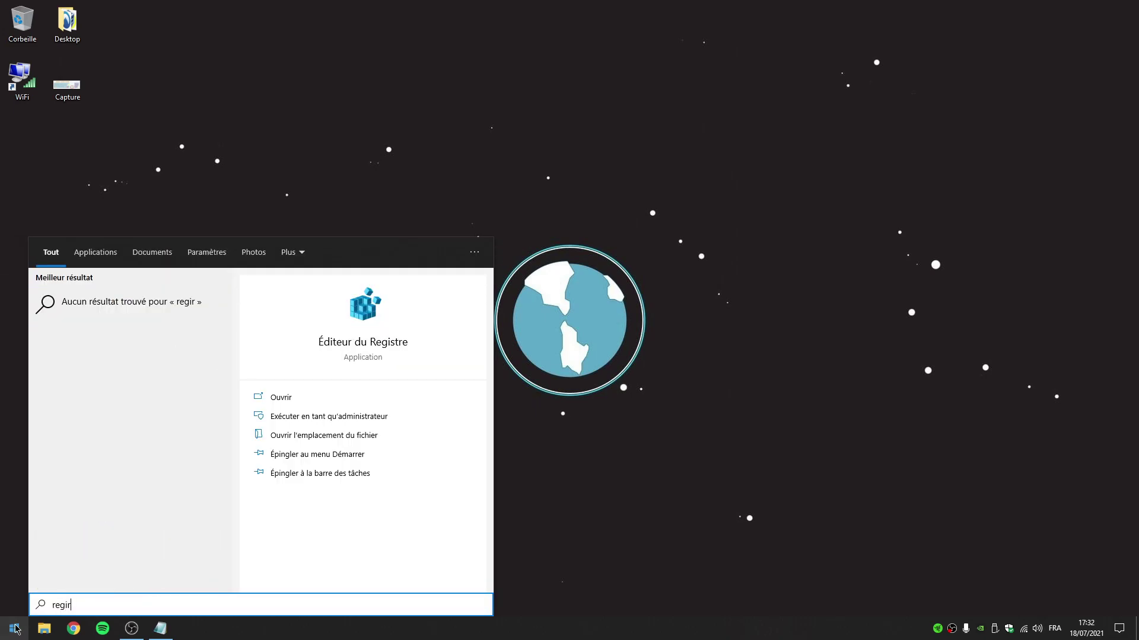
type("stre")
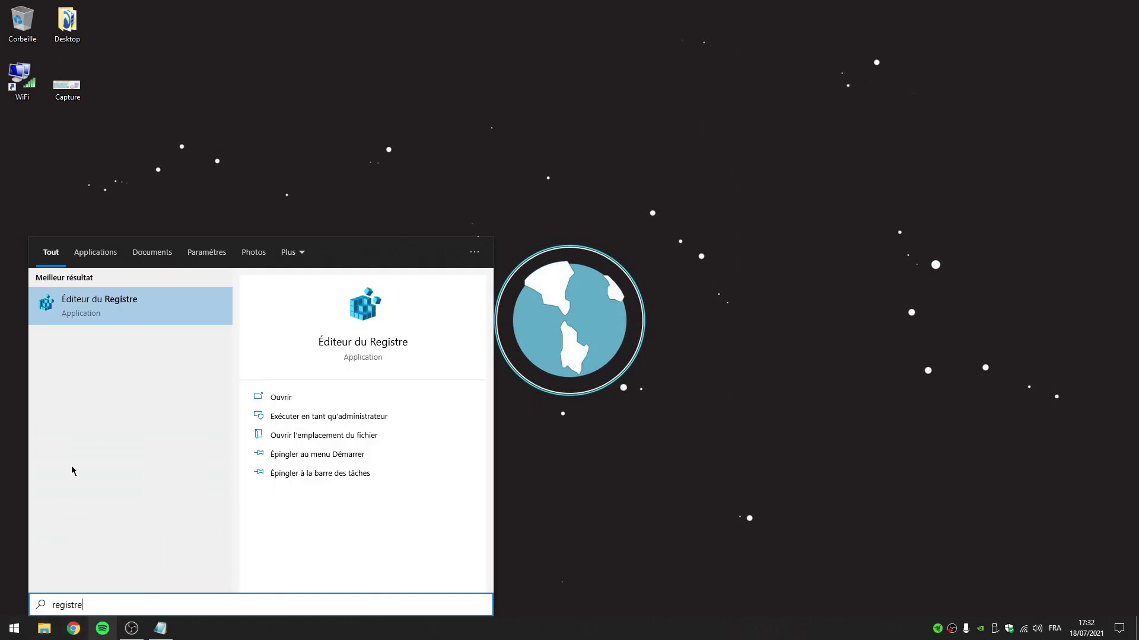
right_click(119, 307)
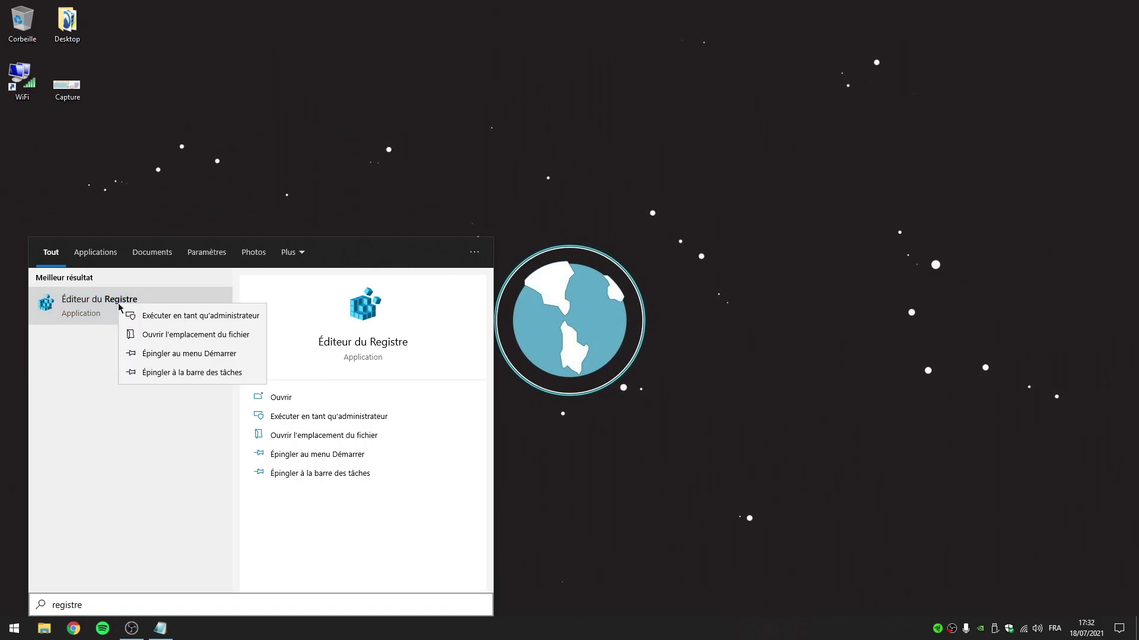
left_click(206, 316)
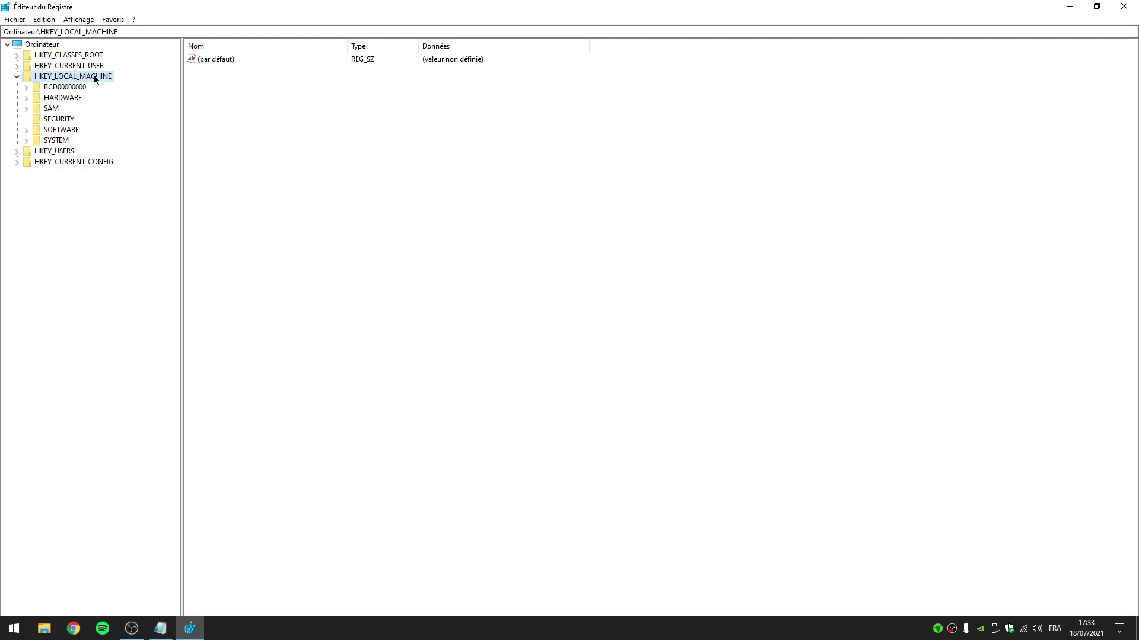
Step: Go to the registry key HKEY_LOCAL_MACHINE\SOFTWARE\Microsoft\Windows NT\CurrentVersion\Multimedia\SystemProfile
double_click(61, 132)
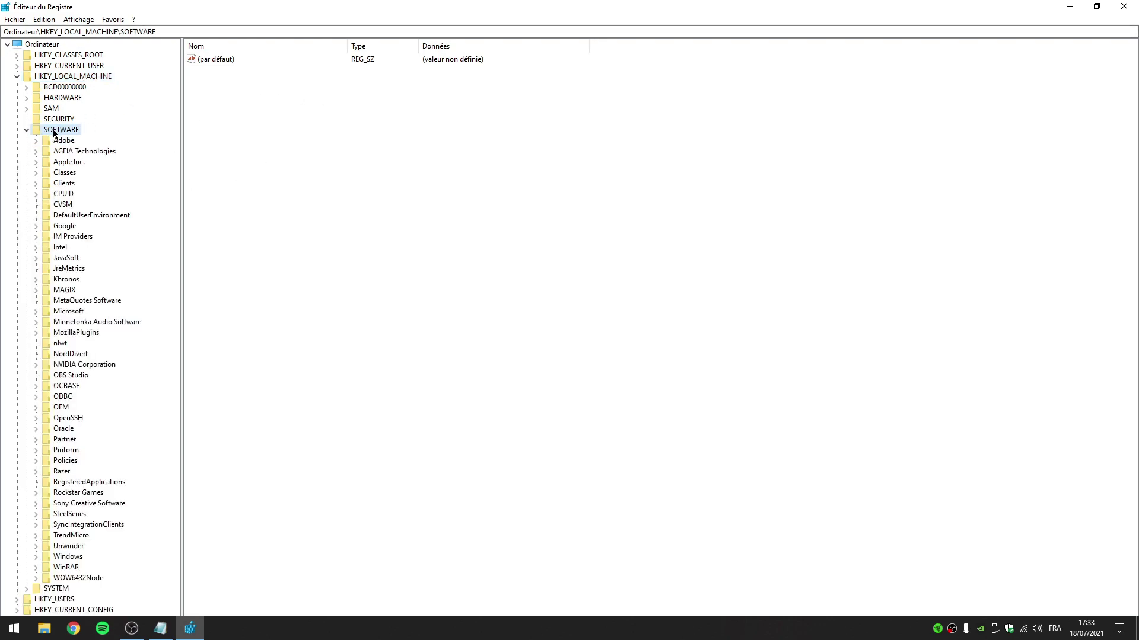
double_click(69, 312)
scroll(89, 380, "down", 20)
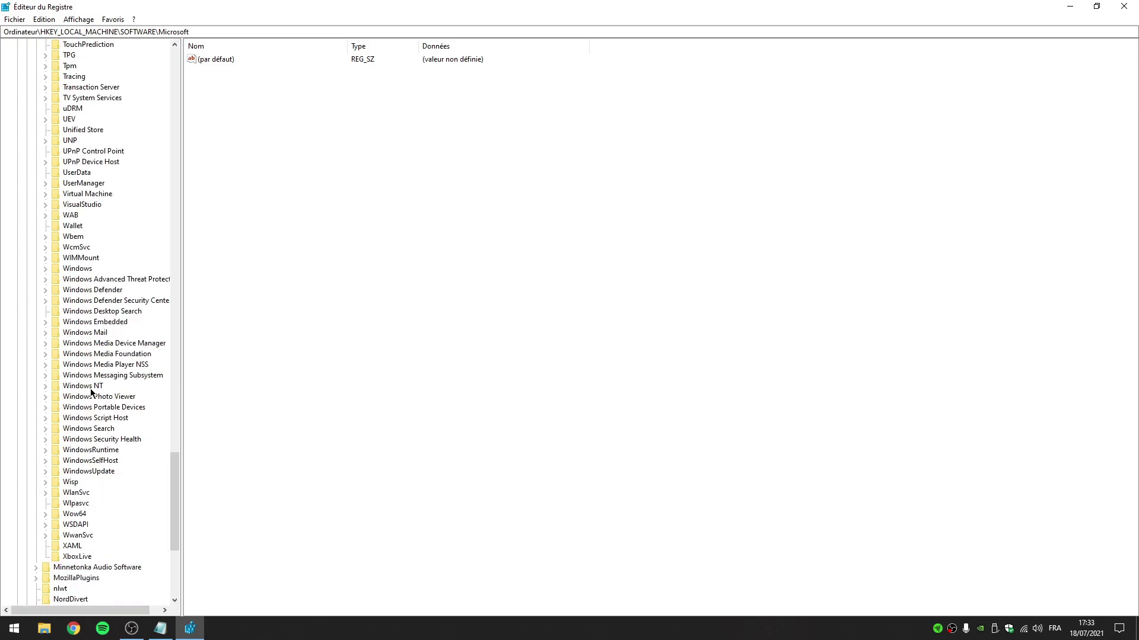
double_click(83, 386)
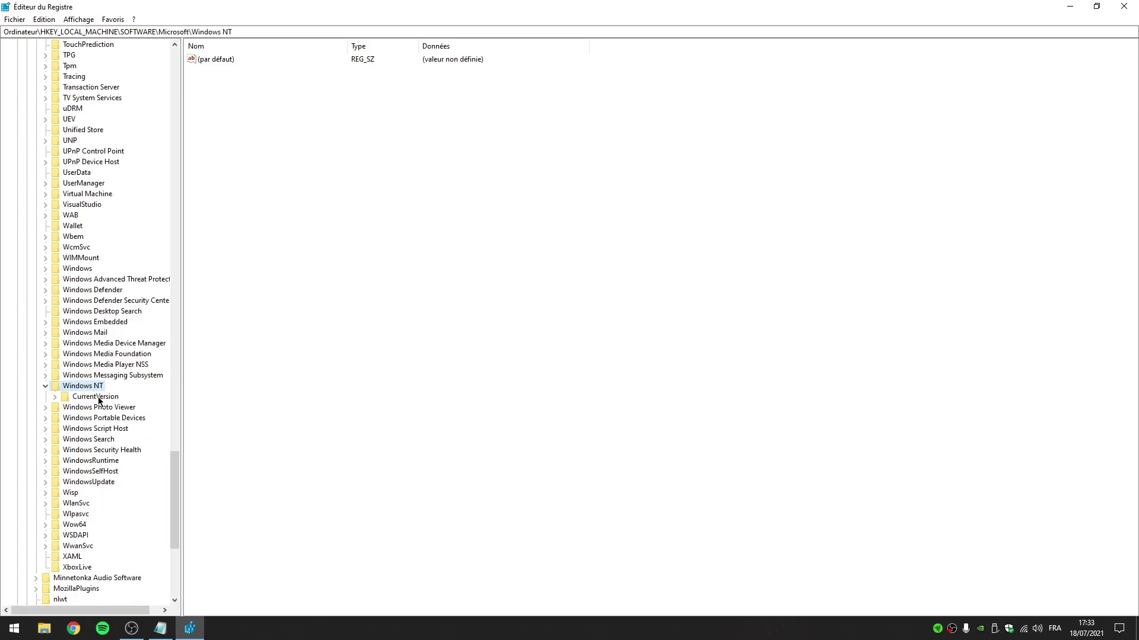
double_click(95, 397)
scroll(103, 356, "down", 6)
double_click(100, 312)
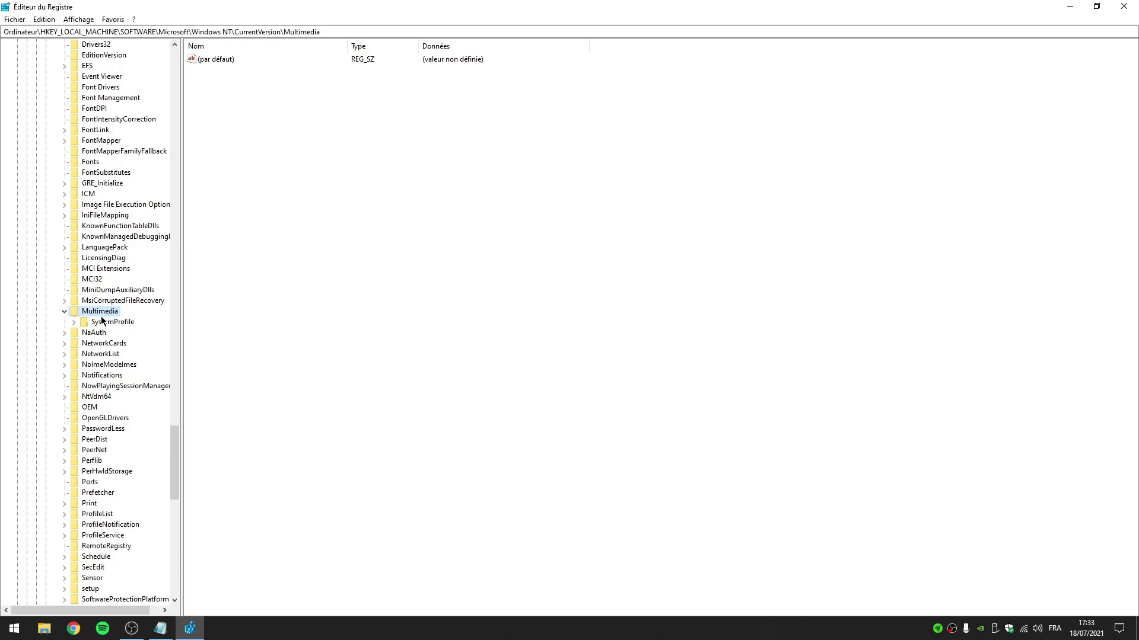
left_click(110, 323)
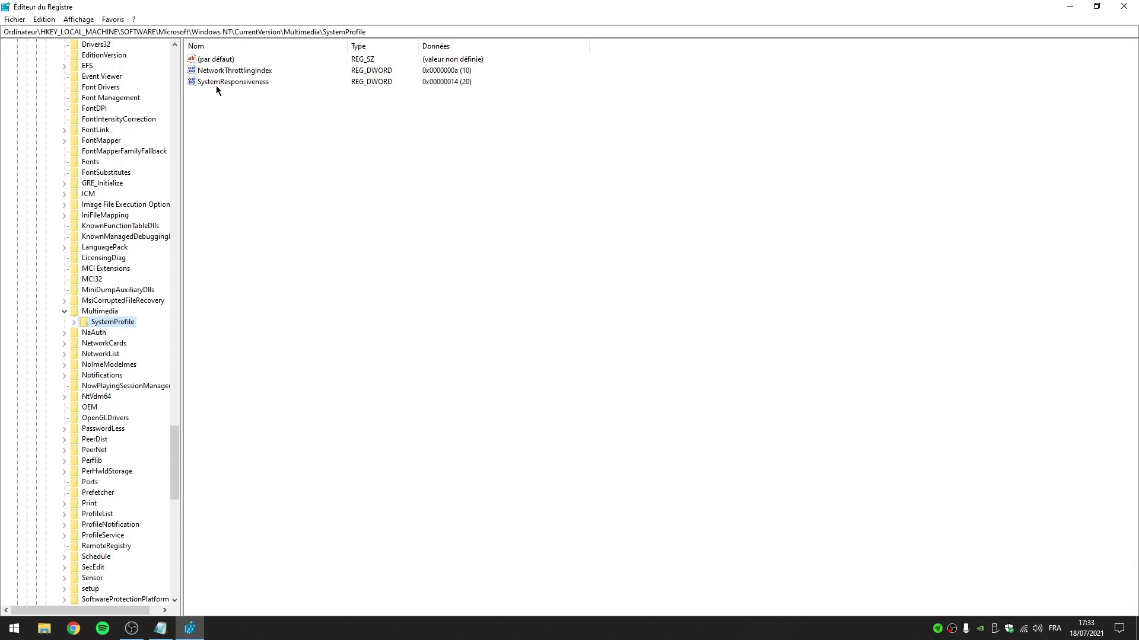
Step: Set the SystemResponsiveness value of the SystemProfile key to 1
double_click(233, 82)
left_click_drag(145, 55, 403, 109)
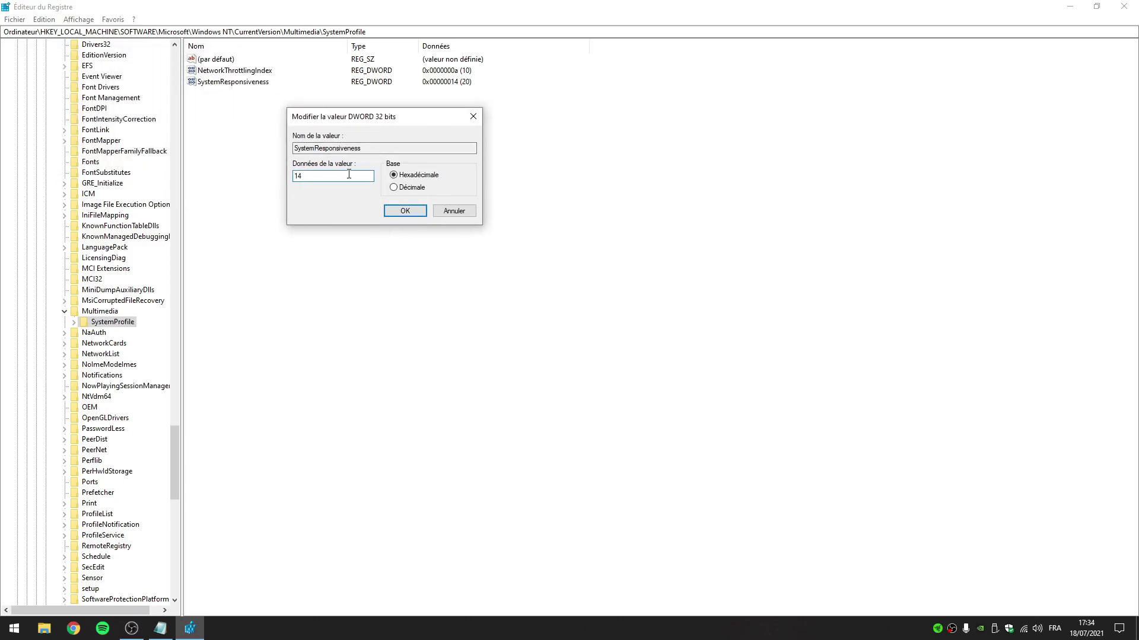
type("1")
left_click(409, 213)
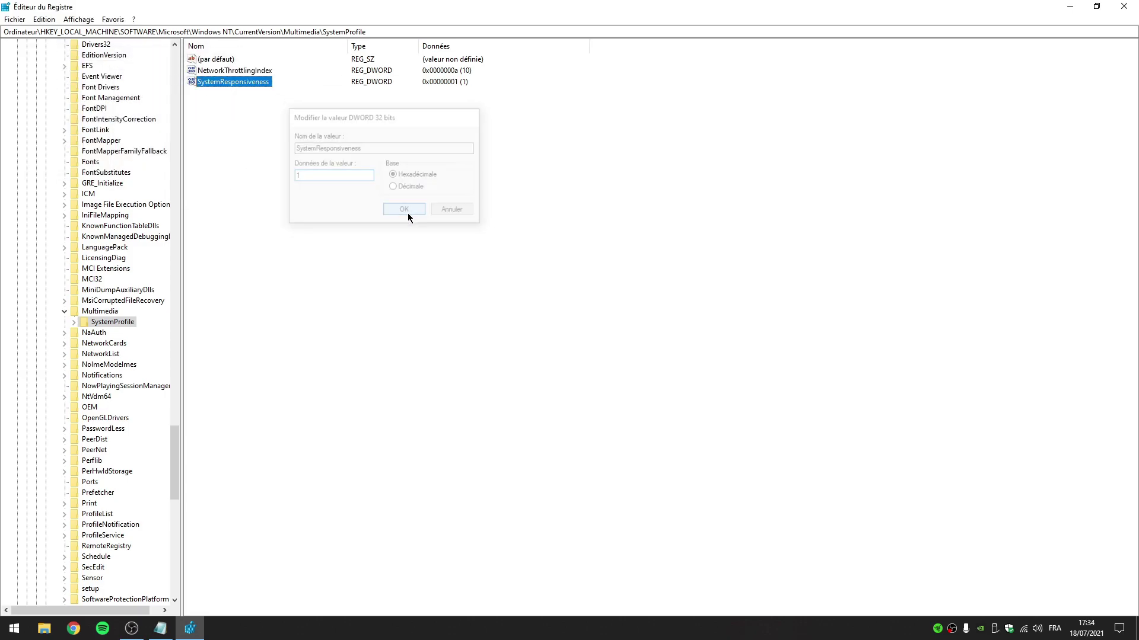
Step: Expand SystemProfile and its Tasks subkey, and open the Games key
left_click(108, 323)
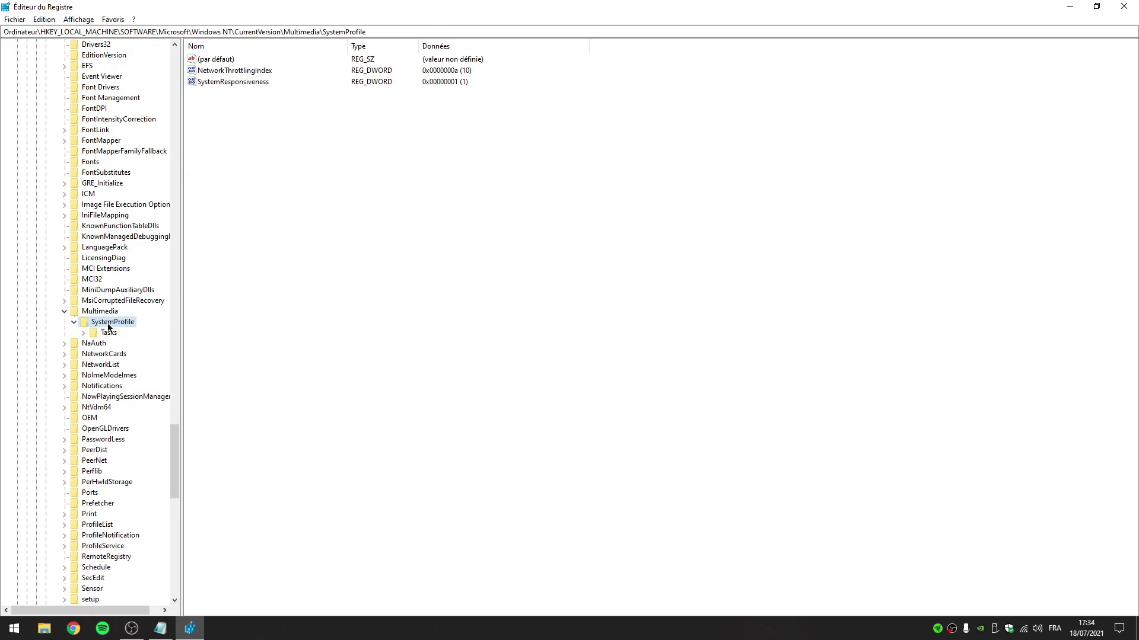
double_click(118, 324)
scroll(117, 323, "down", 1)
left_click(106, 301)
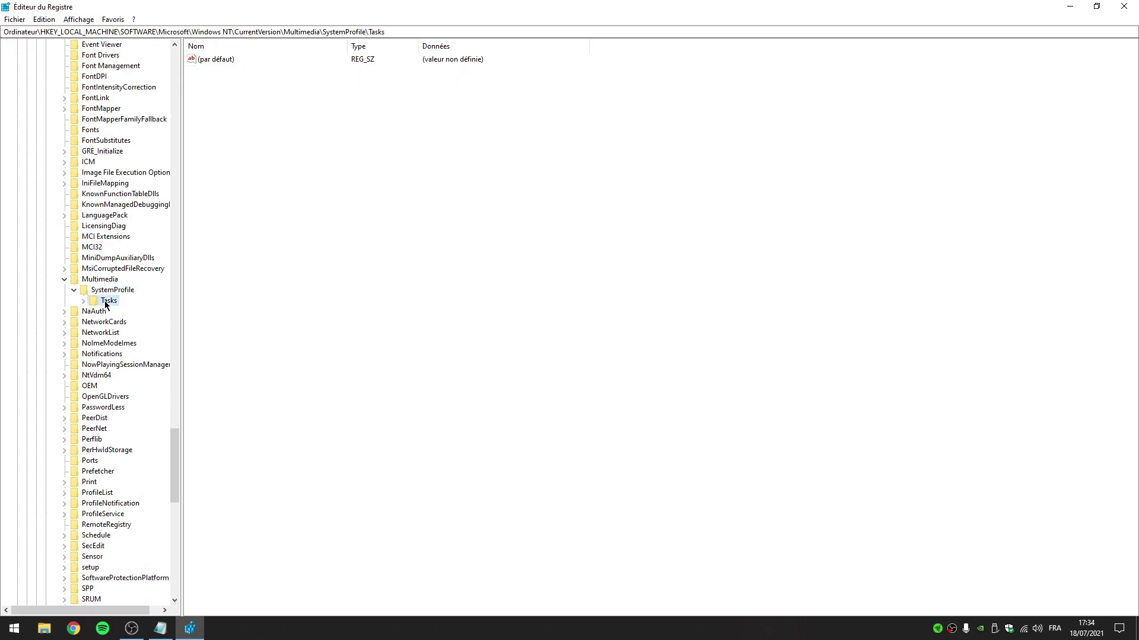
double_click(107, 302)
scroll(108, 305, "down", 1)
left_click(122, 323)
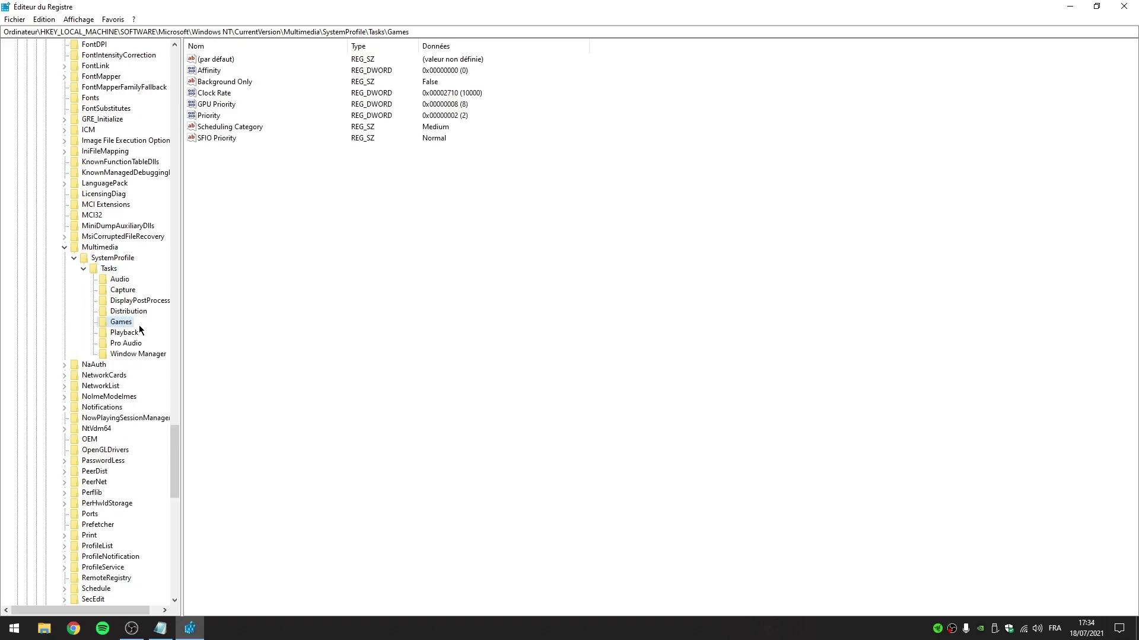
Step: In the Games key, confirm GPU Priority at 8 and set Priority to 6, closing the registry editor when done
double_click(218, 106)
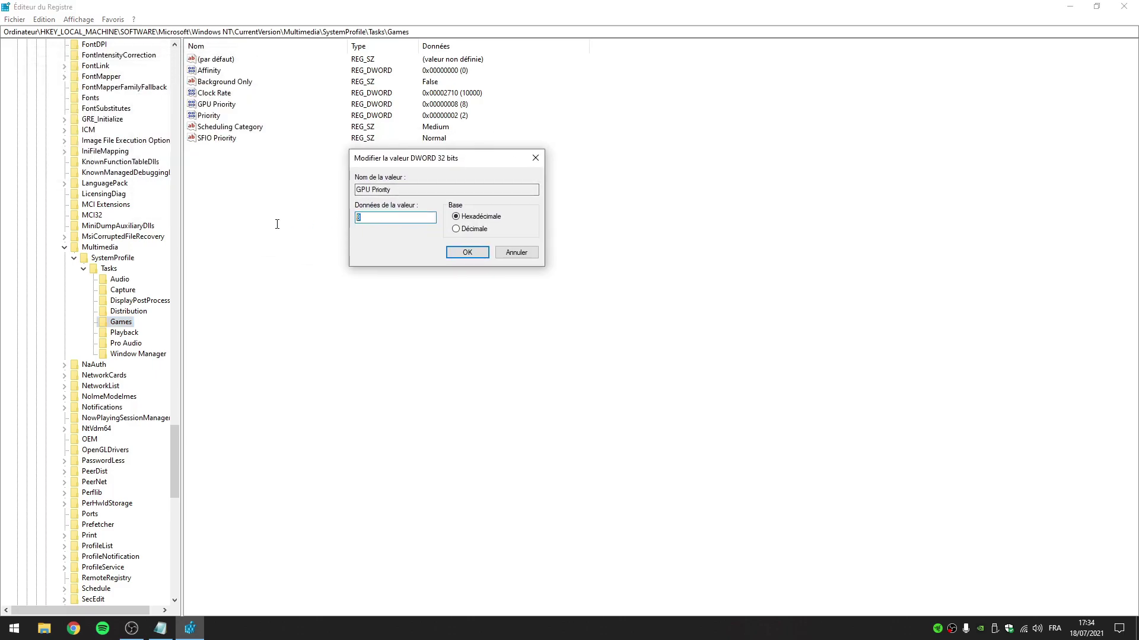
left_click(471, 252)
double_click(211, 117)
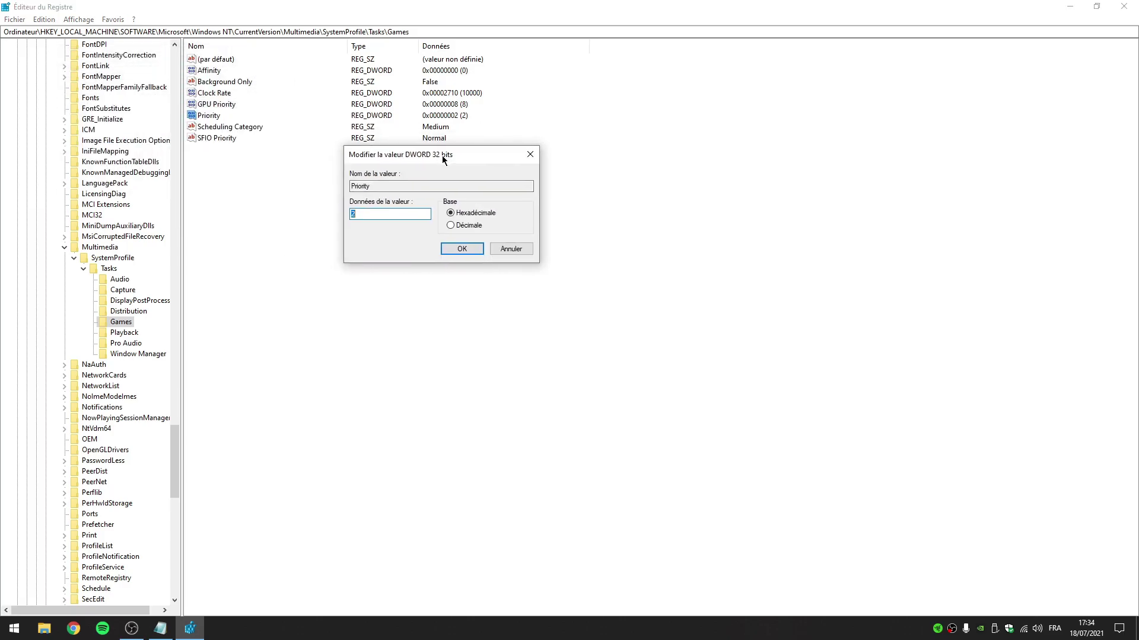
type("6")
left_click(461, 247)
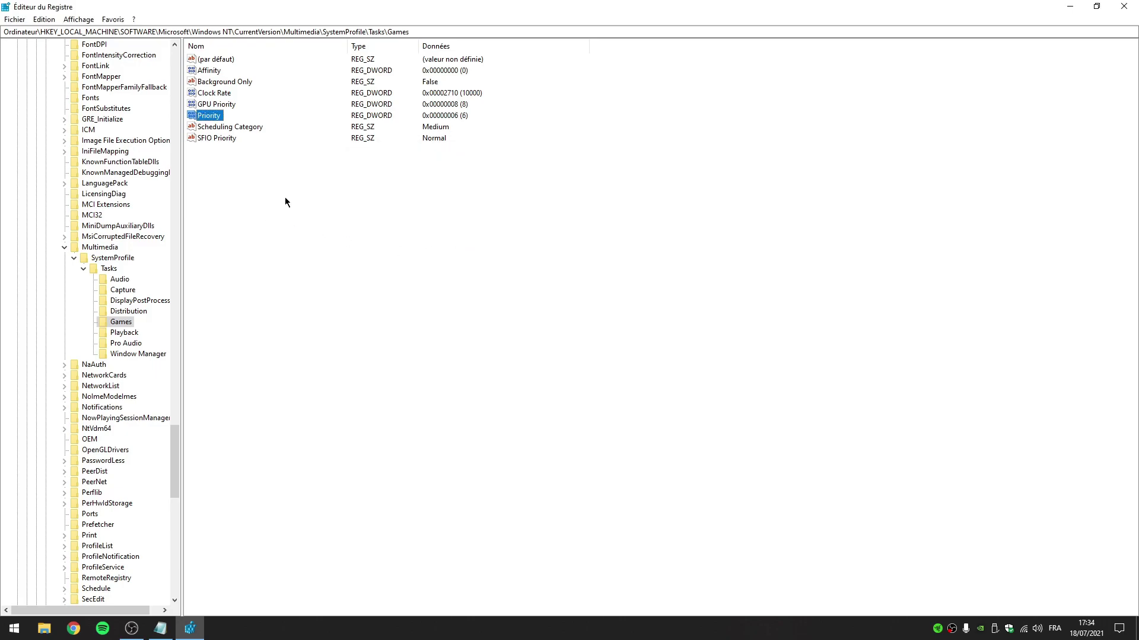
left_click(1124, 7)
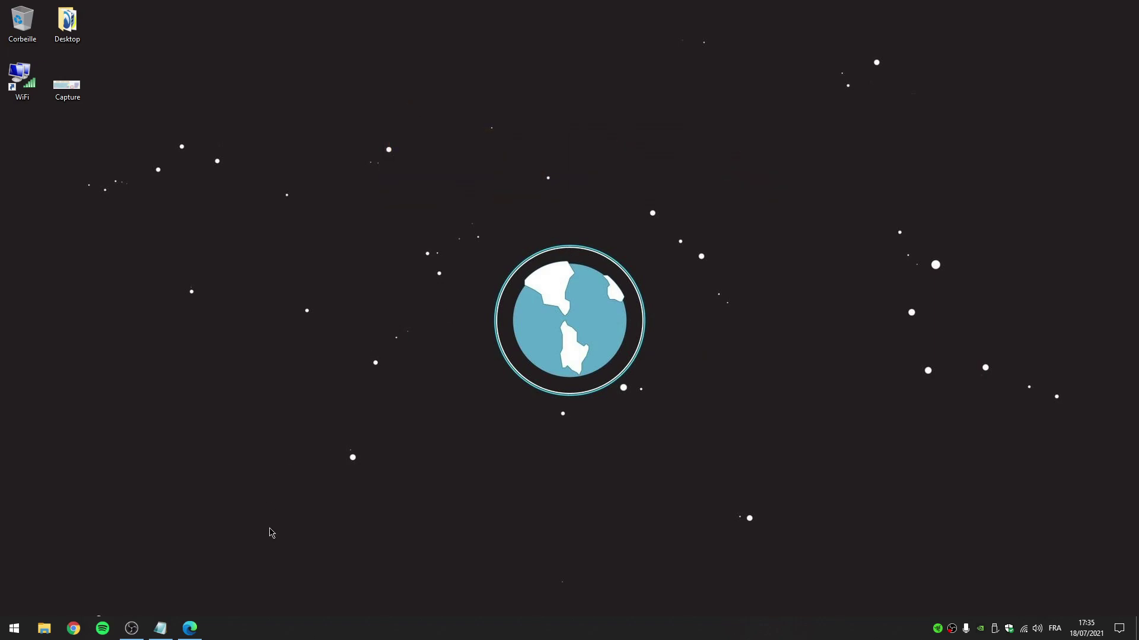
Step: Switch to Microsoft Edge, download the Razer Synapse 3 installer from the Razer page and run it
left_click(190, 628)
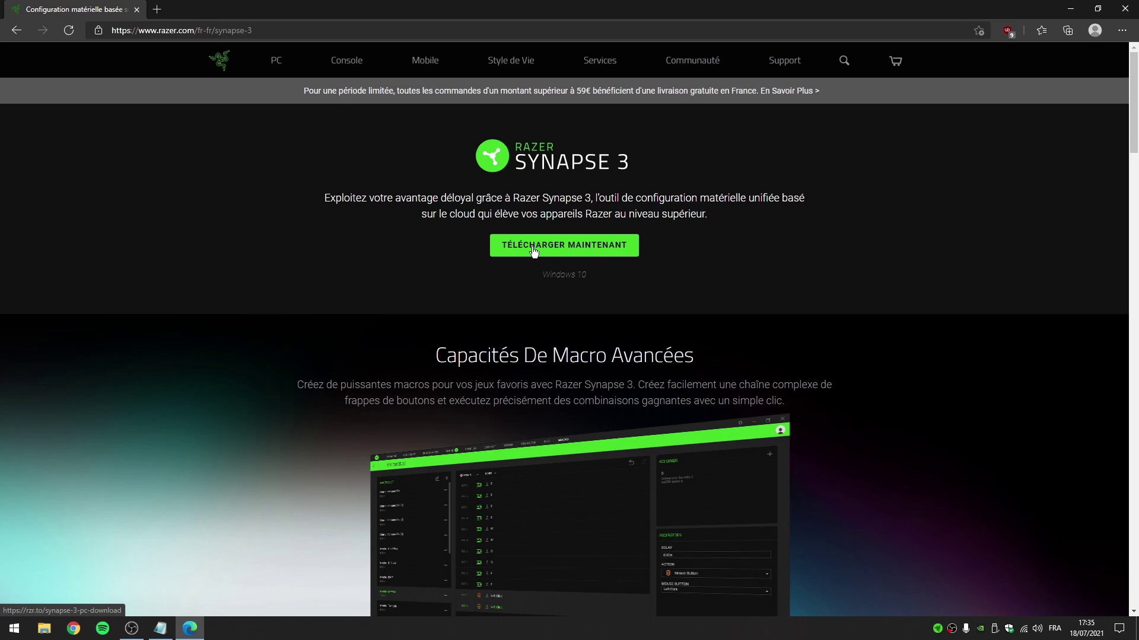
left_click(562, 252)
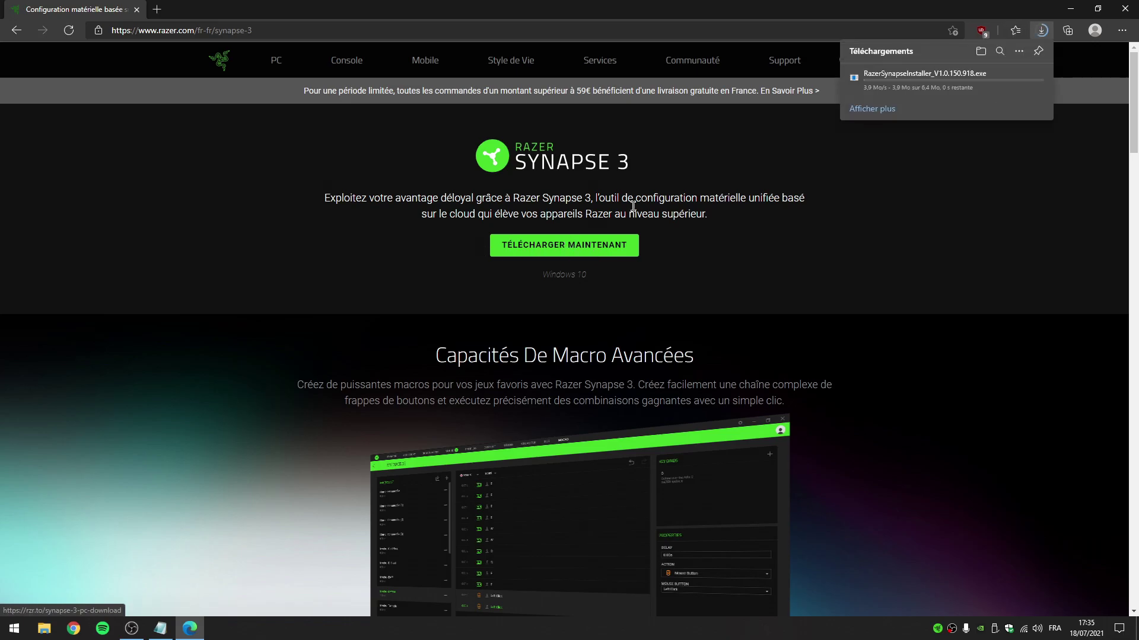
left_click(898, 87)
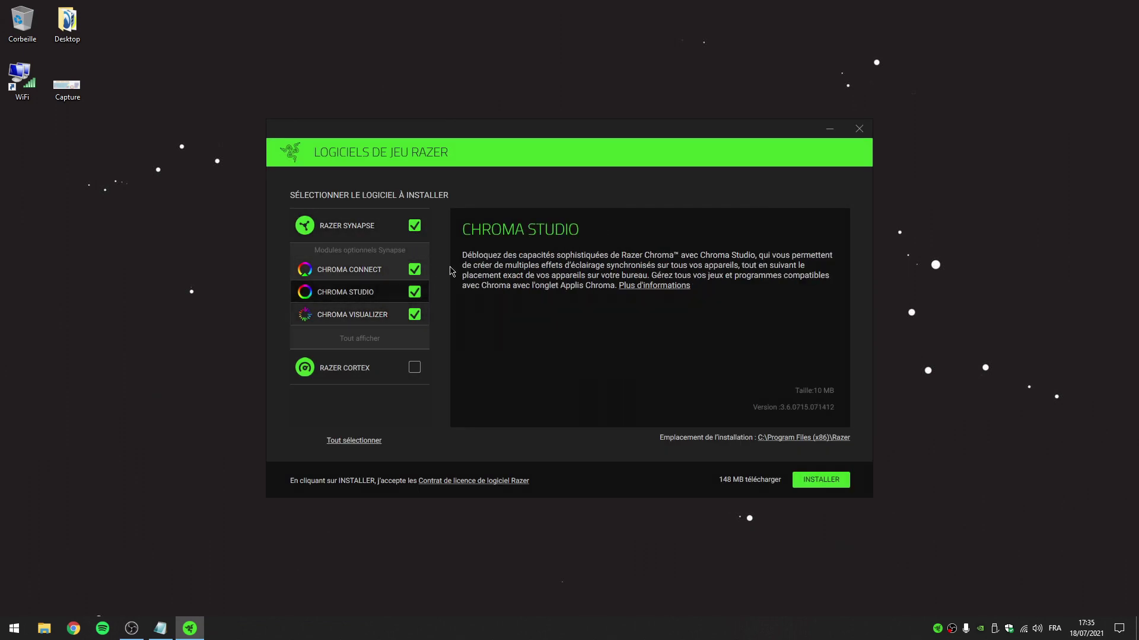
Step: Exclude Chroma Connect, Chroma Studio and Chroma Visualizer from the install, keep only Razer Synapse selected, and cancel the installation
left_click(414, 269)
left_click(418, 272)
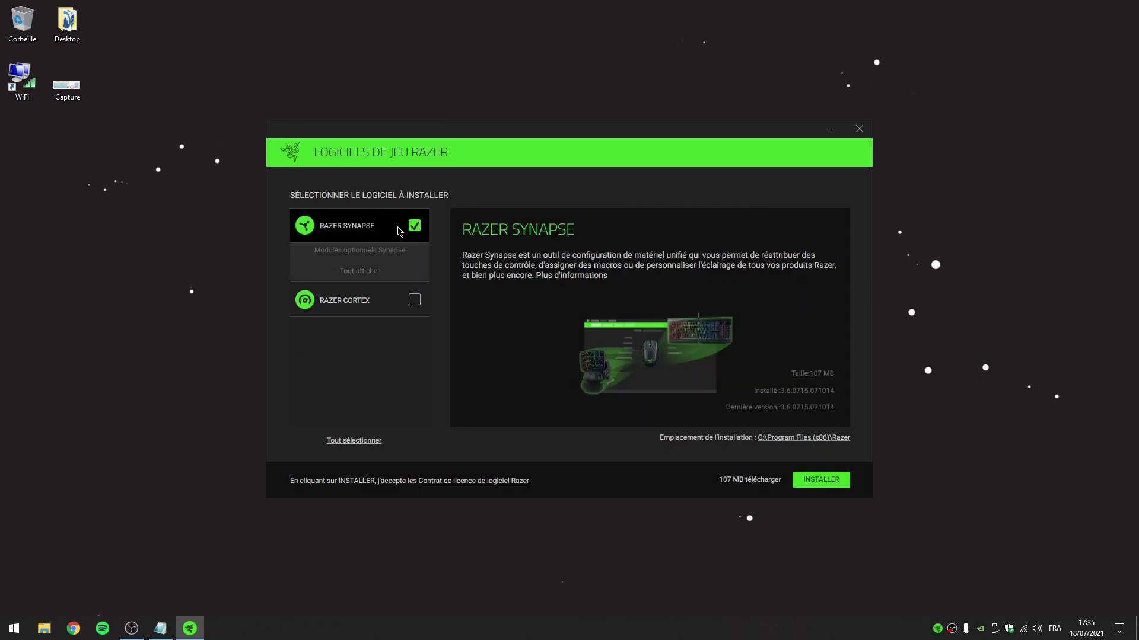
left_click(377, 309)
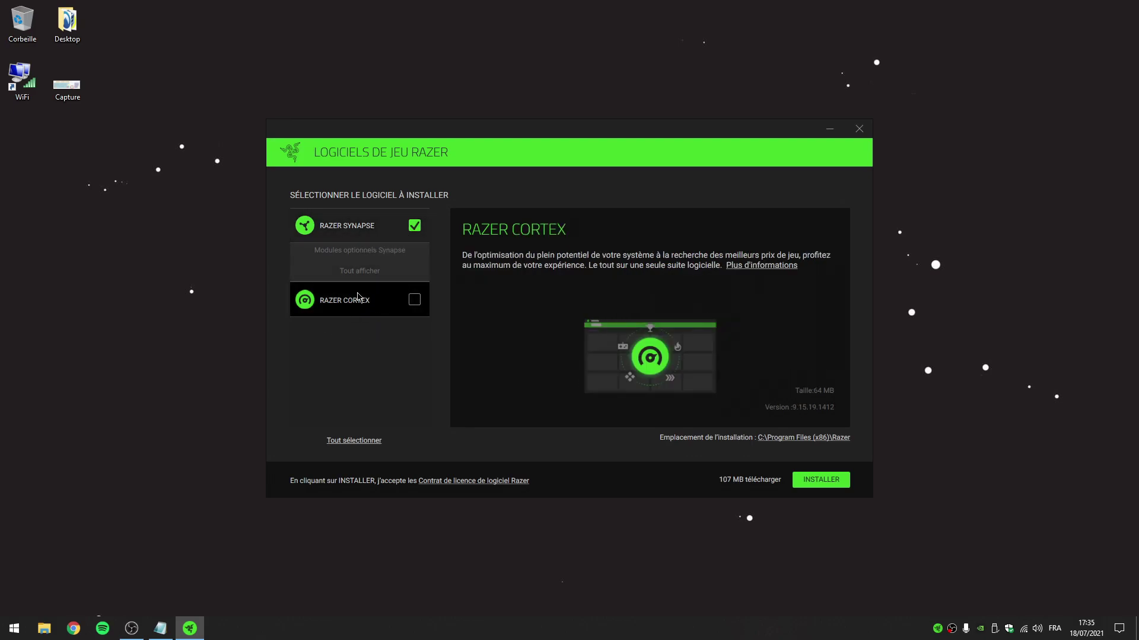
left_click(404, 221)
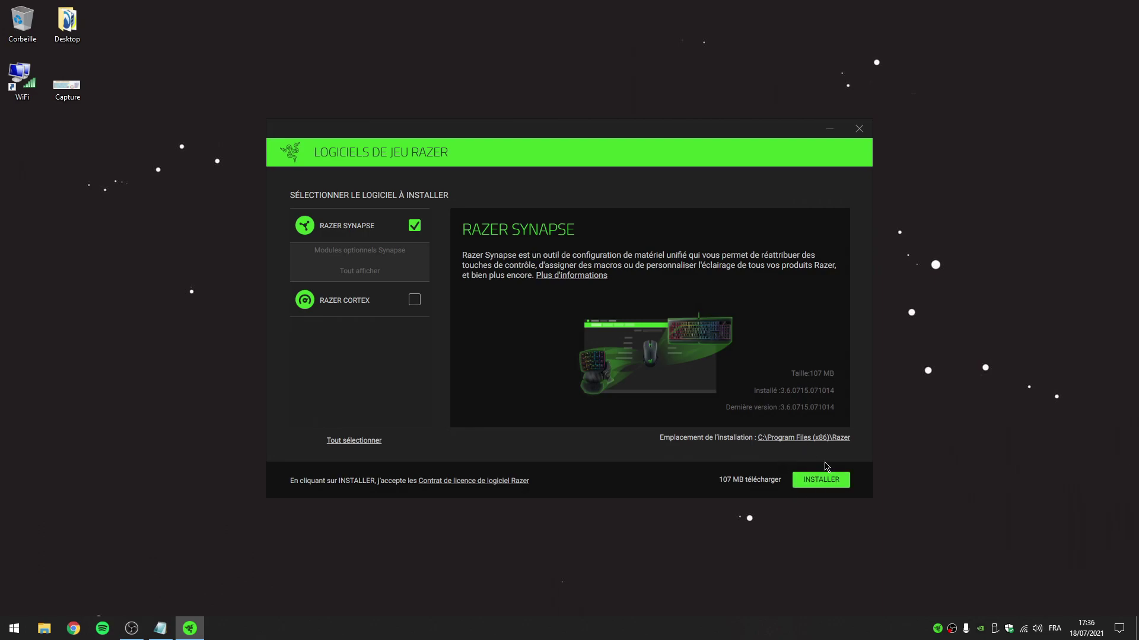
left_click(856, 136)
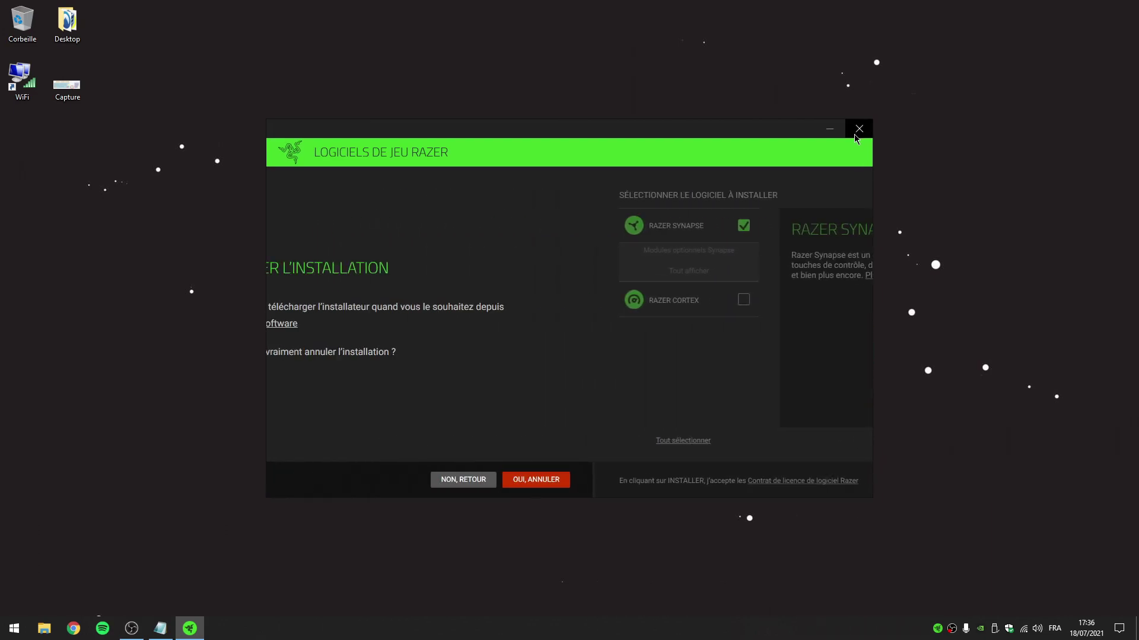
left_click(809, 479)
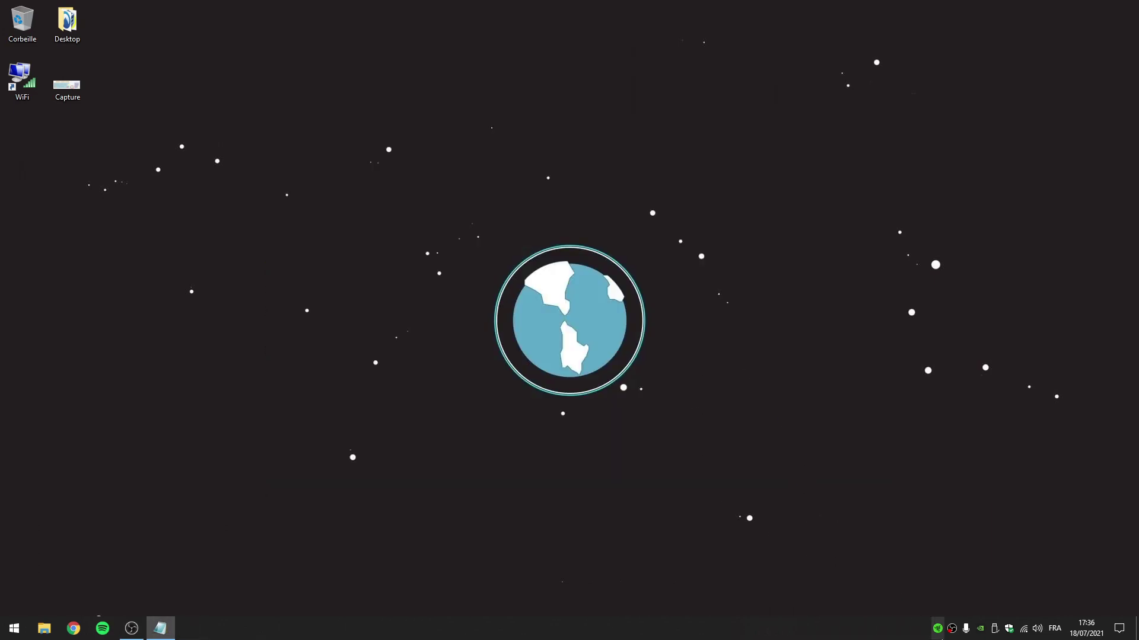
Step: Switch to Razer Synapse for the Razer Viper mouse, look at its button assignments and return to the performance settings
left_click(937, 629)
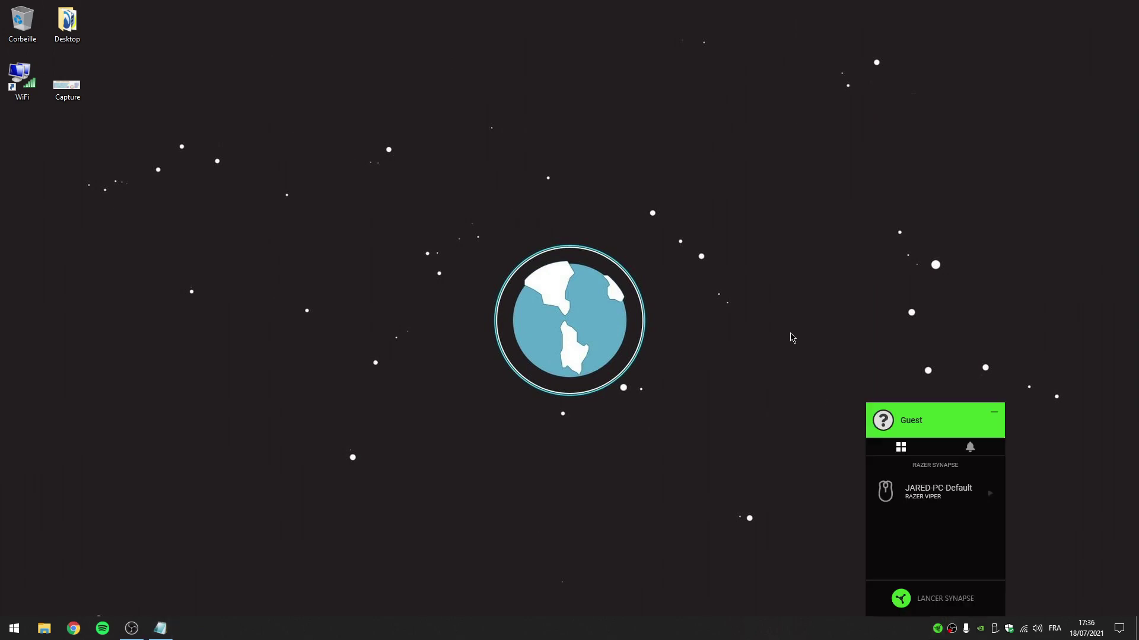
left_click(947, 500)
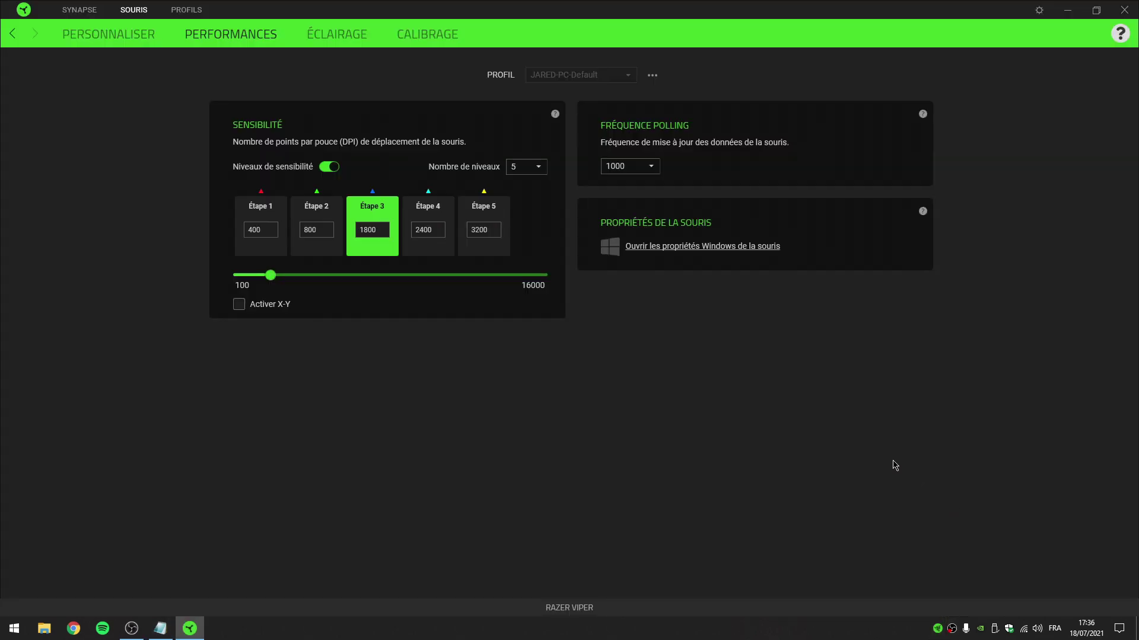
left_click(89, 36)
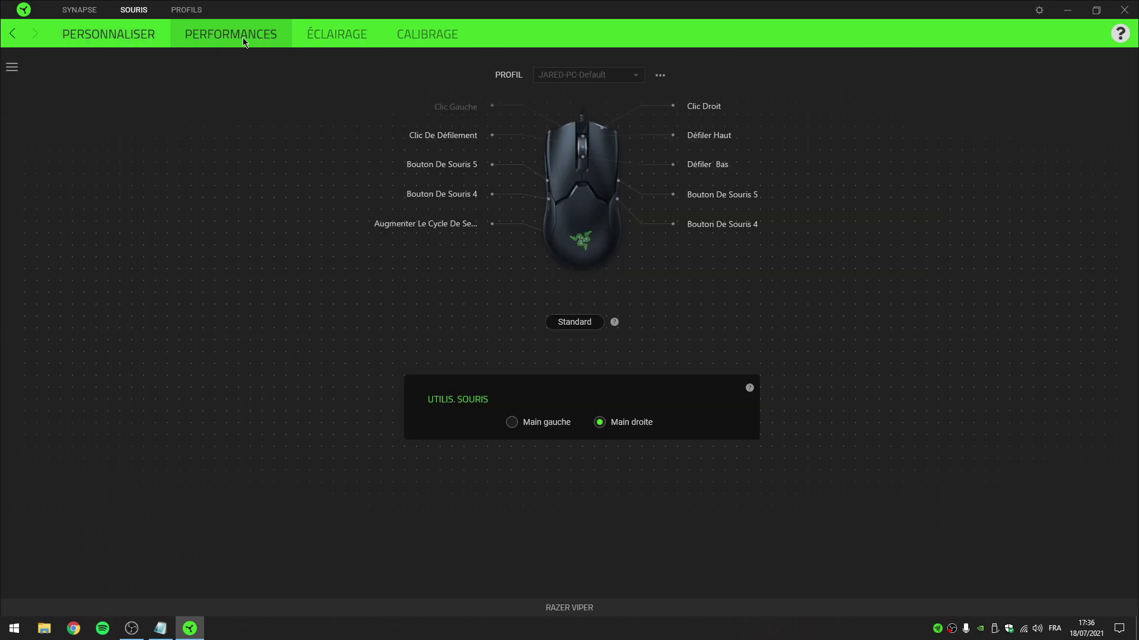
left_click(220, 34)
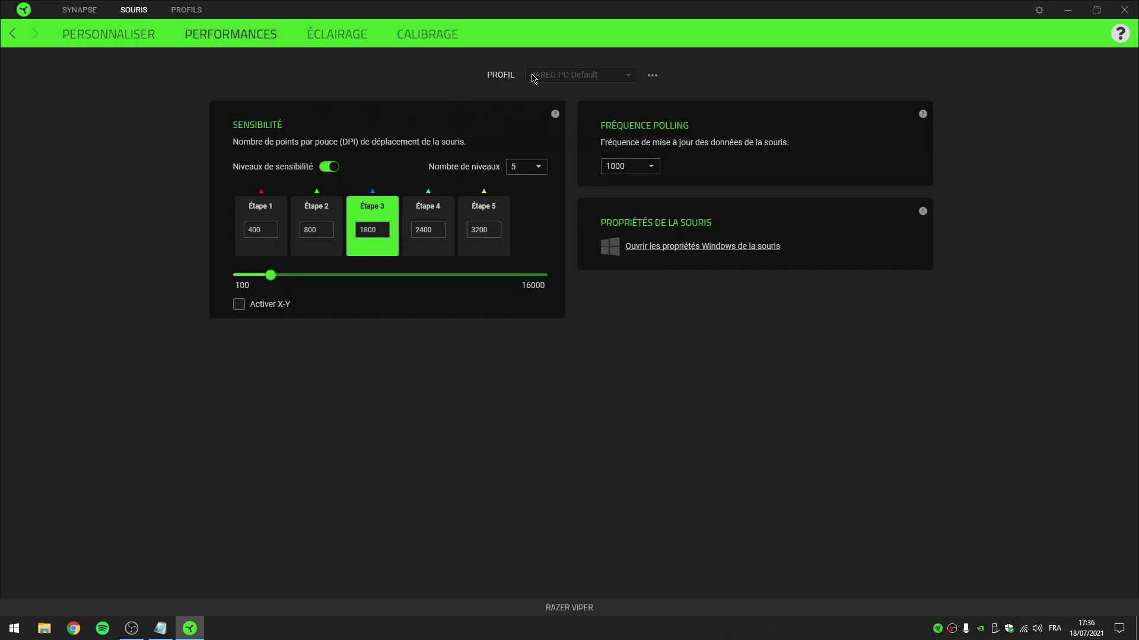
Step: Set the Razer Viper's polling frequency to 1000 and close Razer Synapse
left_click(633, 169)
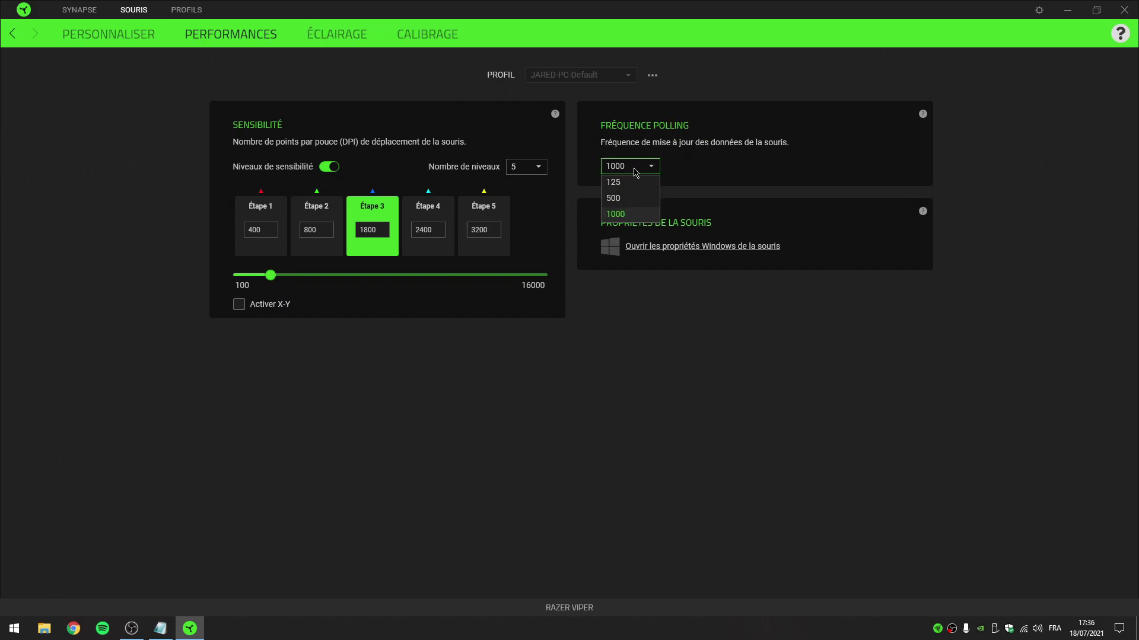
left_click(632, 217)
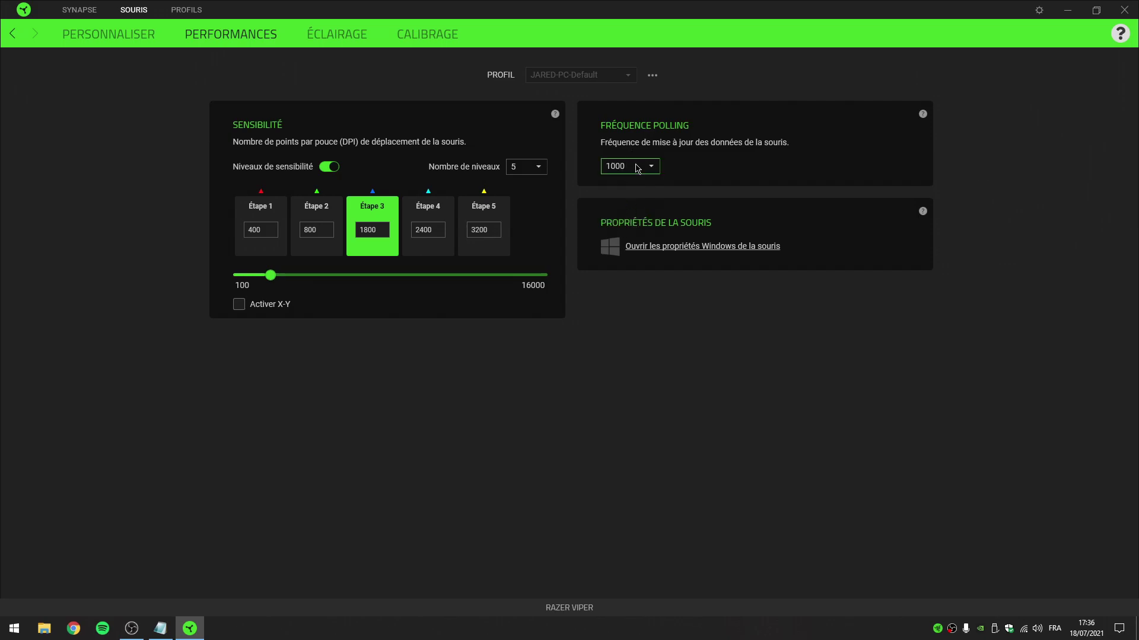
left_click(636, 169)
left_click(620, 217)
left_click(640, 167)
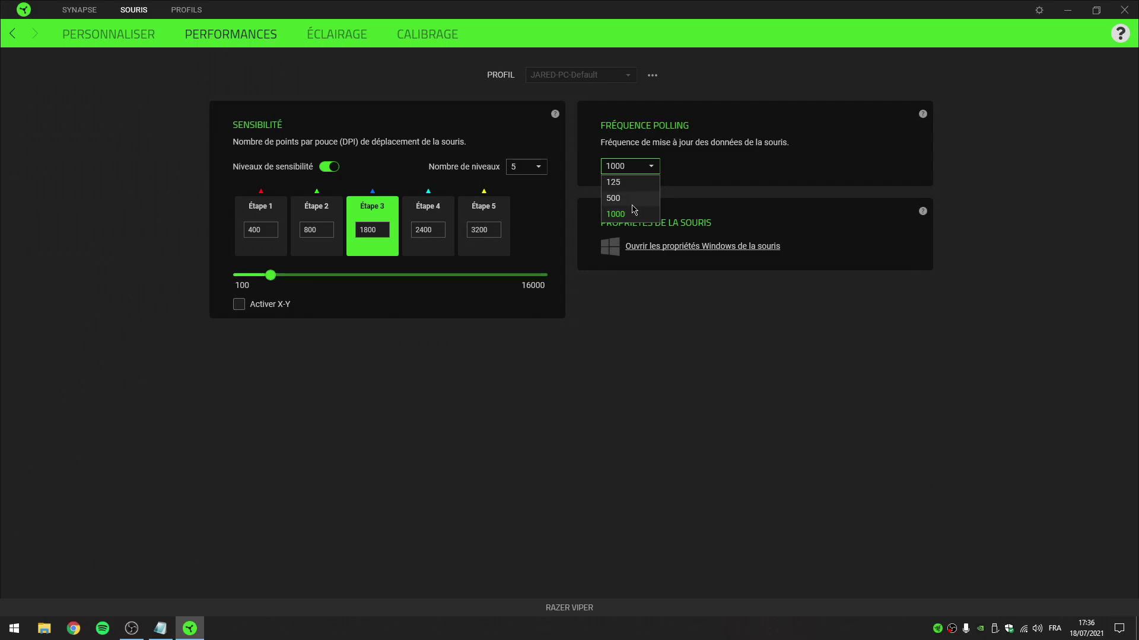
left_click(630, 168)
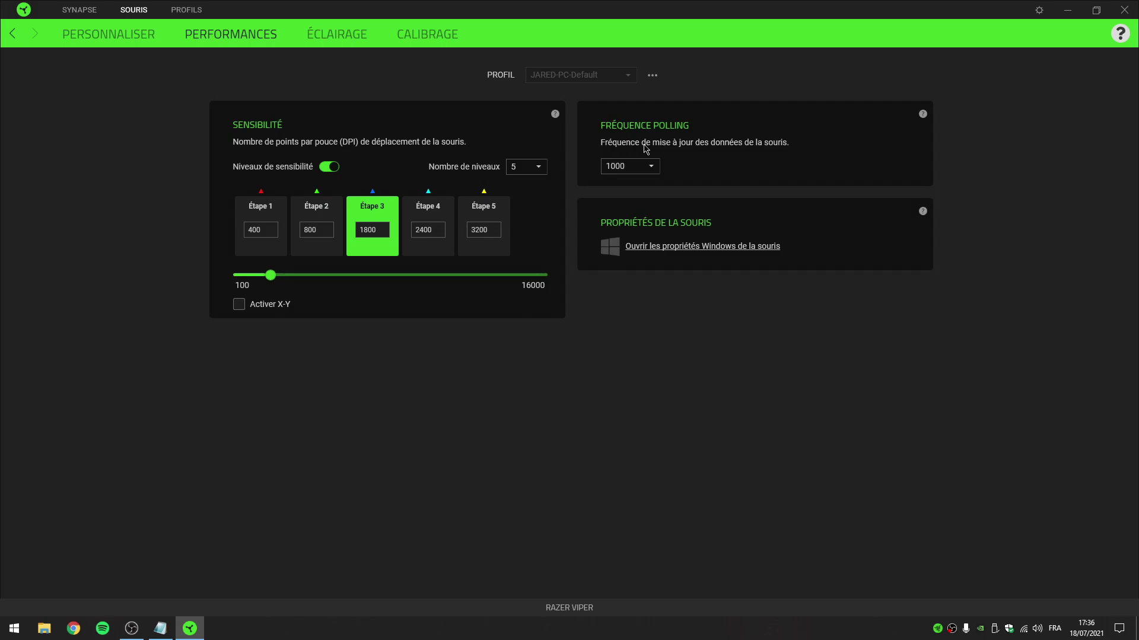
left_click(639, 172)
left_click(623, 216)
left_click(1124, 10)
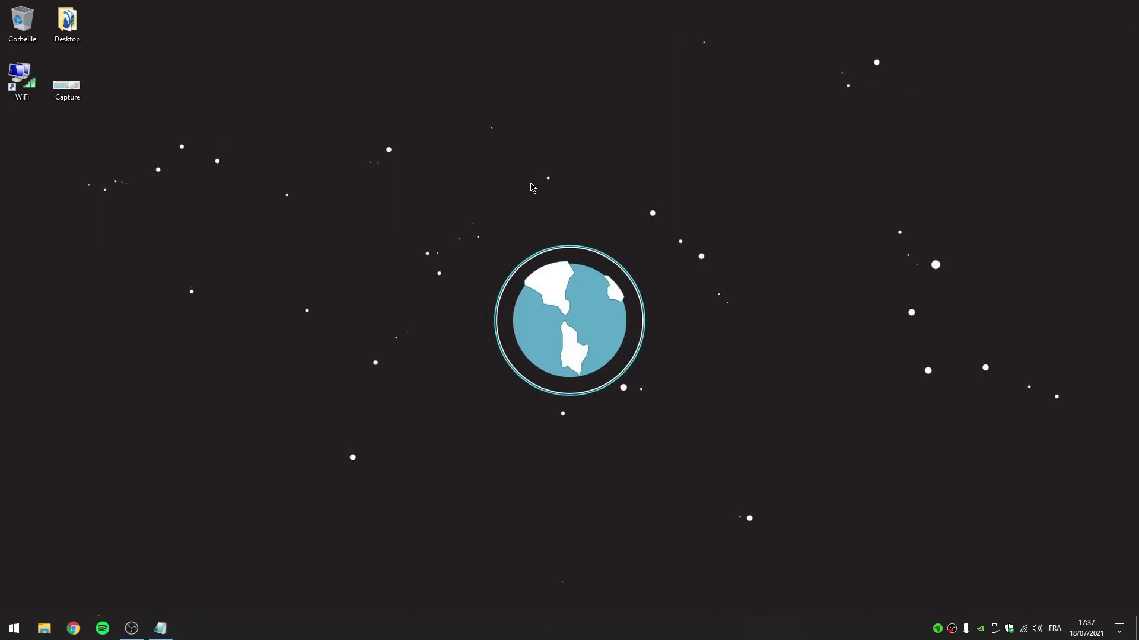